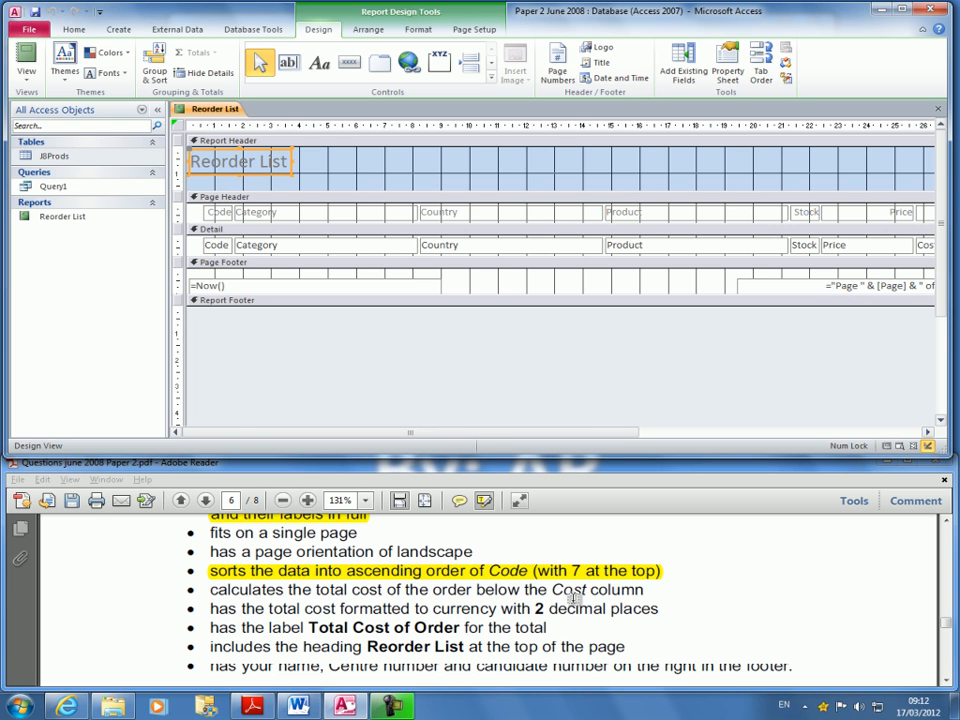
# Add a Sum total for the Cost field to the Reorder List report and check it in Report View
pyautogui.click(927, 433)
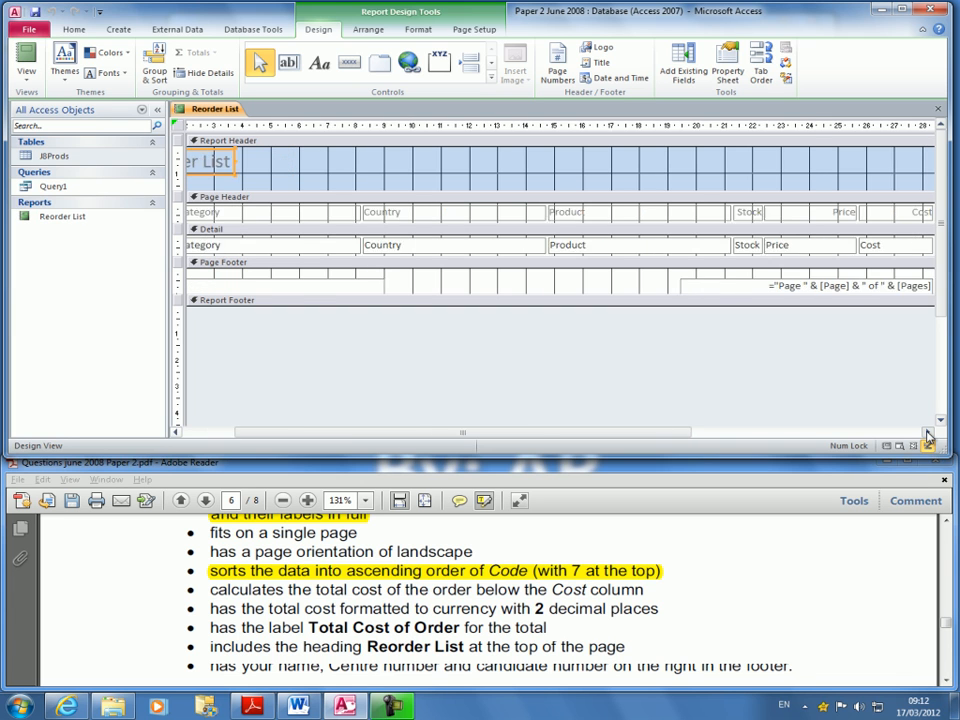
pyautogui.click(783, 250)
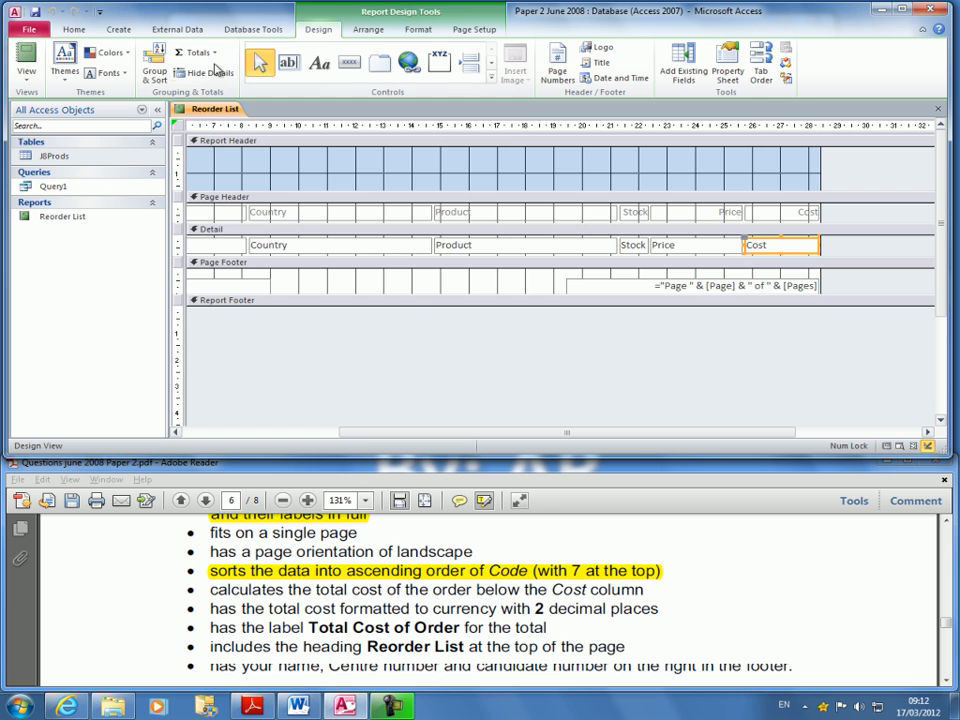
pyautogui.click(218, 55)
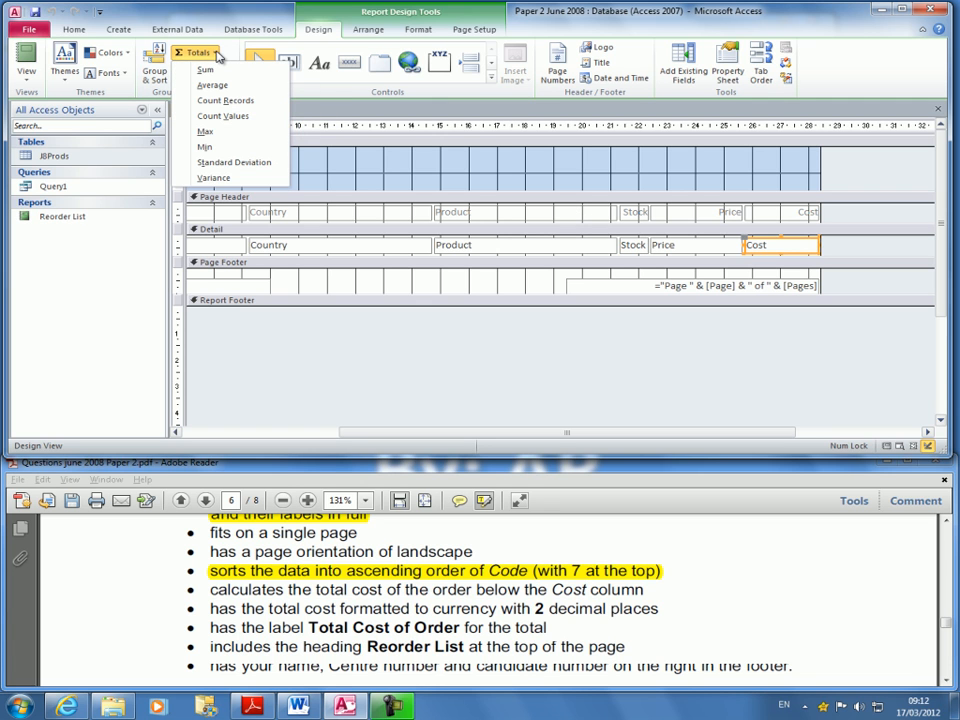
pyautogui.click(206, 70)
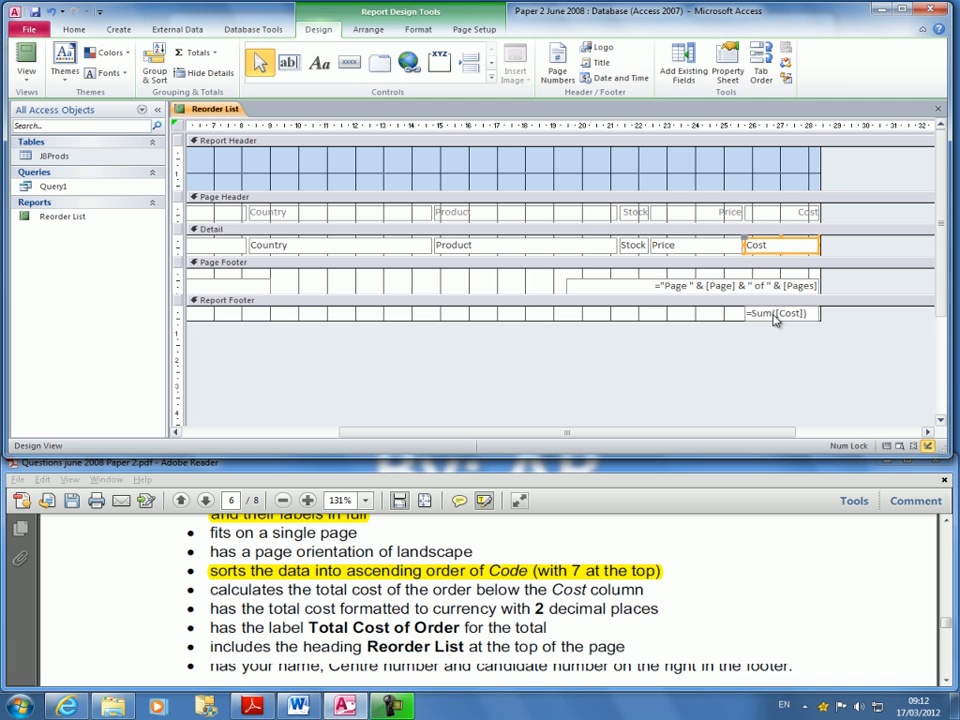
pyautogui.click(26, 68)
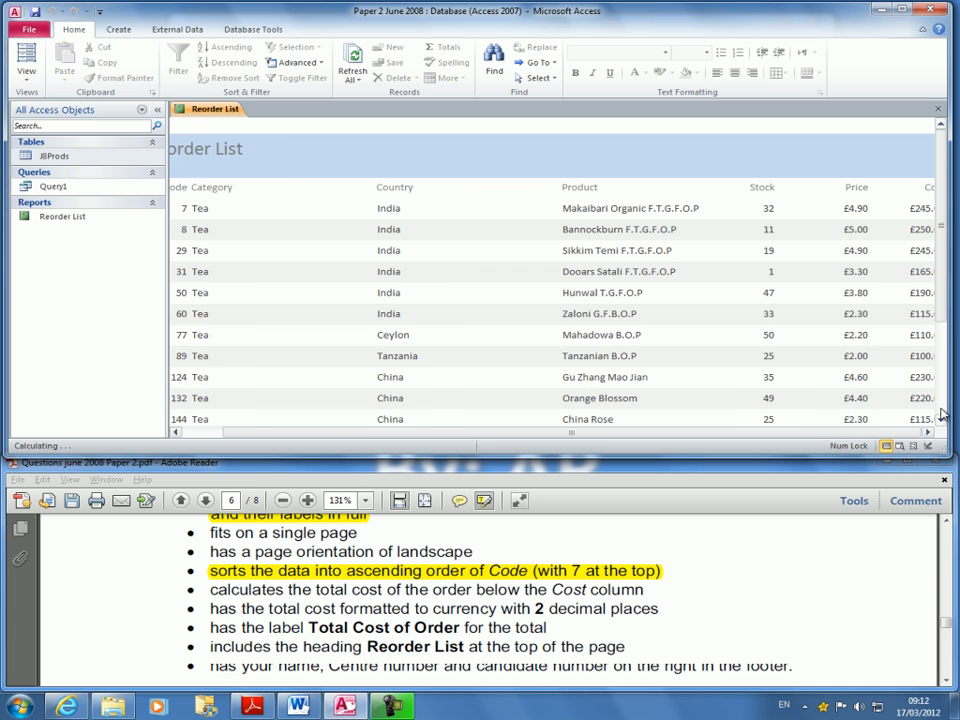
pyautogui.scroll(-5, 941, 413)
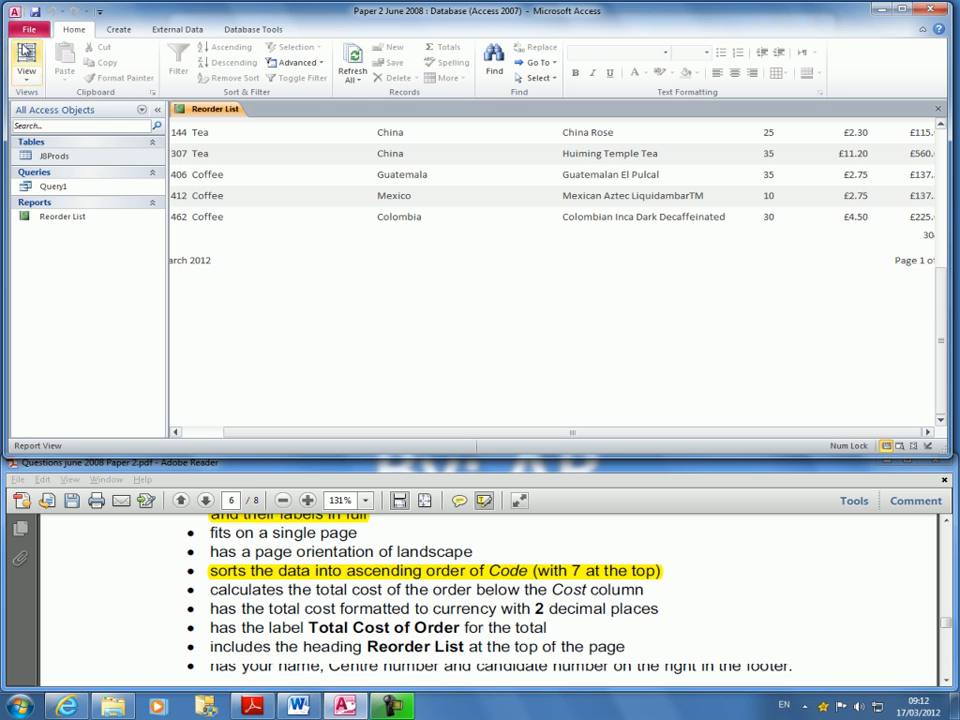
# In Design View, delete the date and page number controls from the page footer after checking them in Report View
pyautogui.click(26, 70)
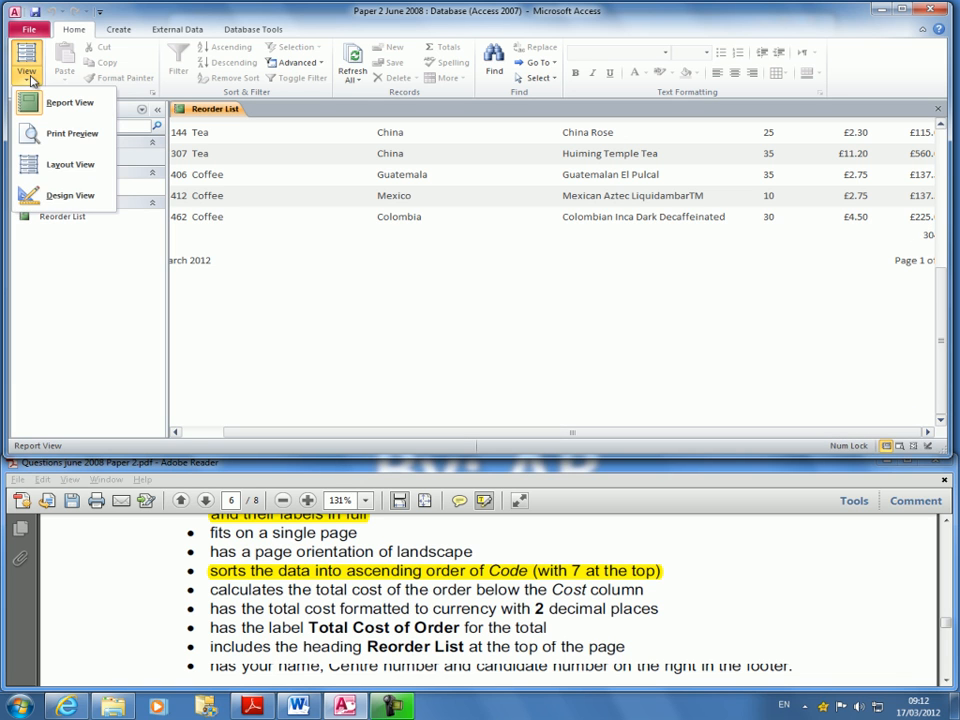
pyautogui.click(60, 200)
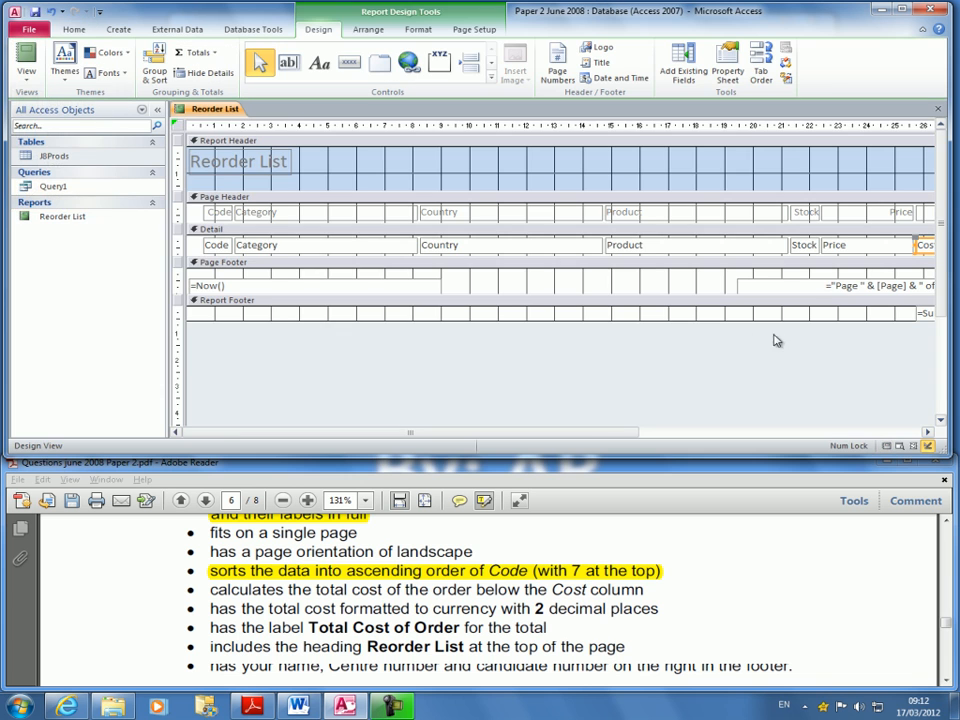
pyautogui.click(176, 286)
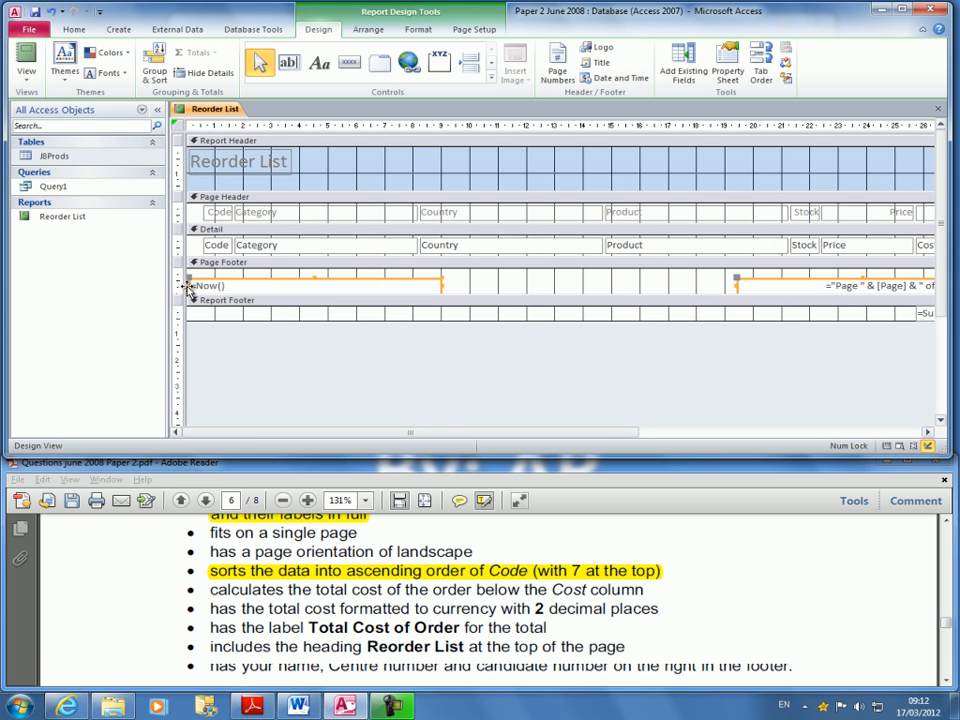
pyautogui.click(26, 55)
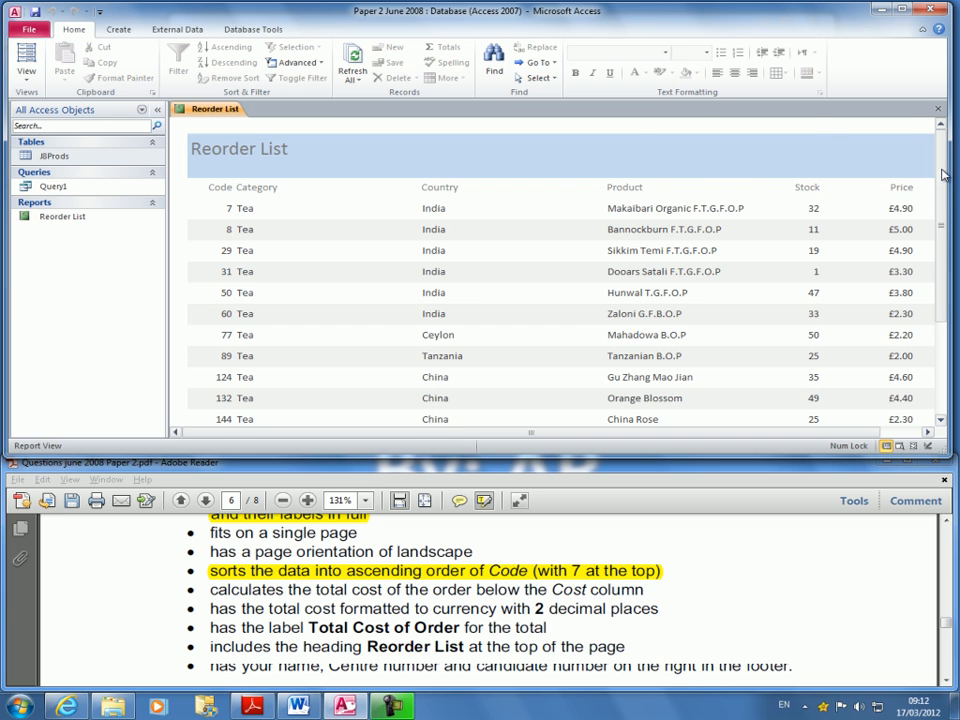
pyautogui.scroll(-3, 945, 330)
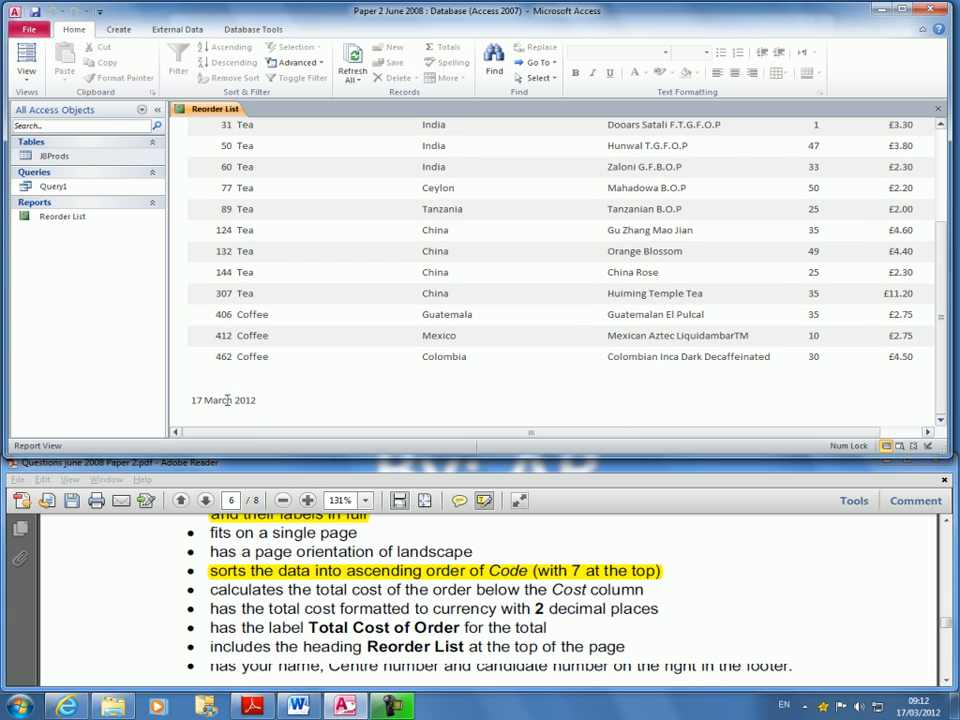
pyautogui.click(902, 434)
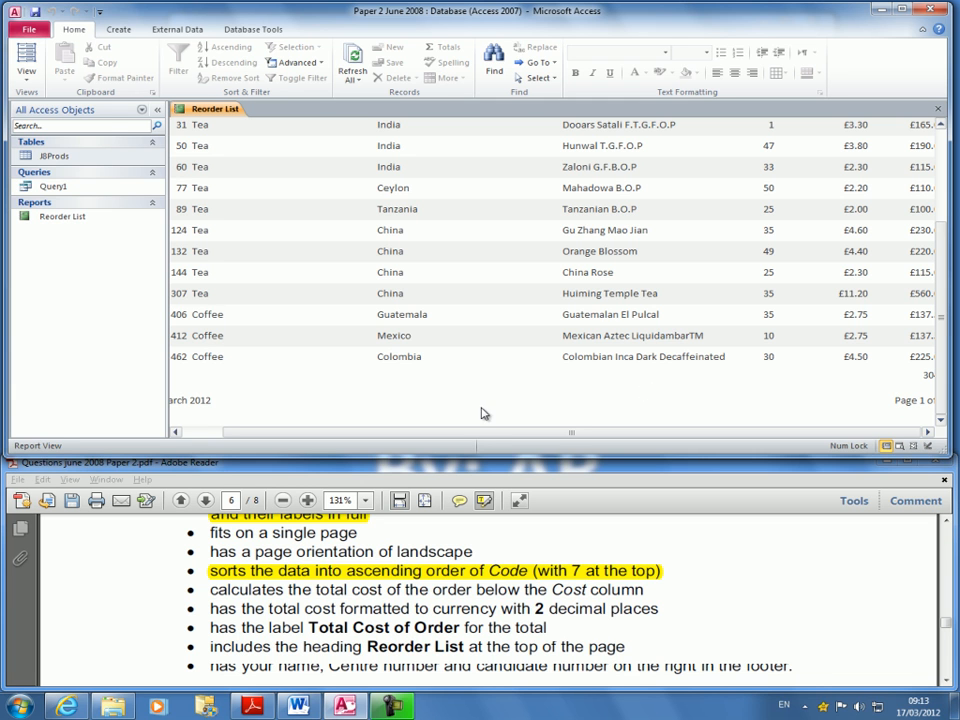
pyautogui.click(26, 62)
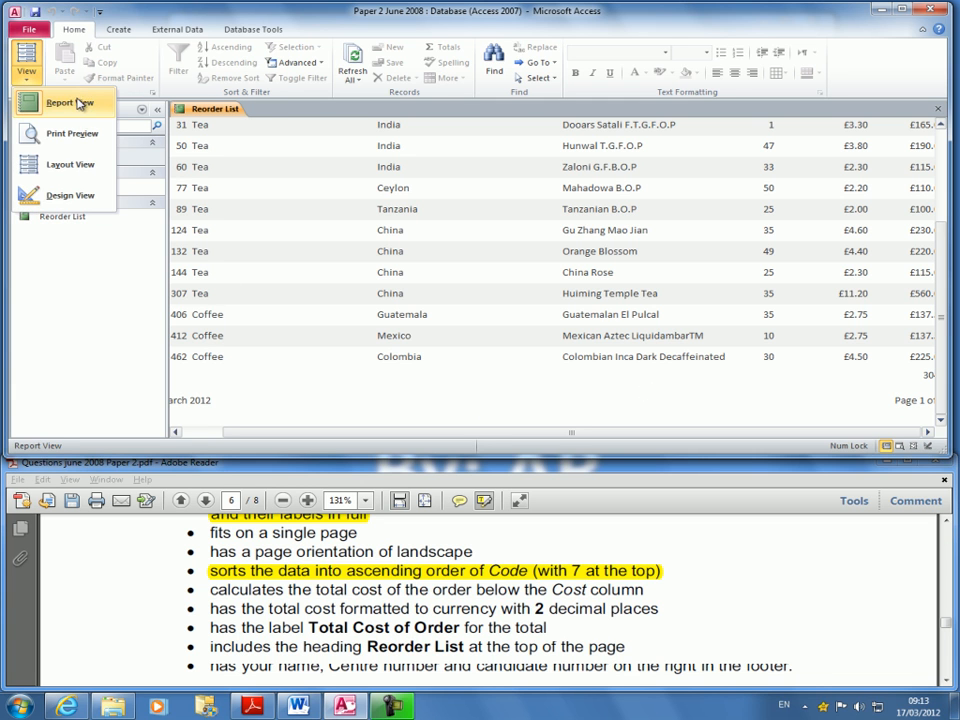
pyautogui.click(70, 195)
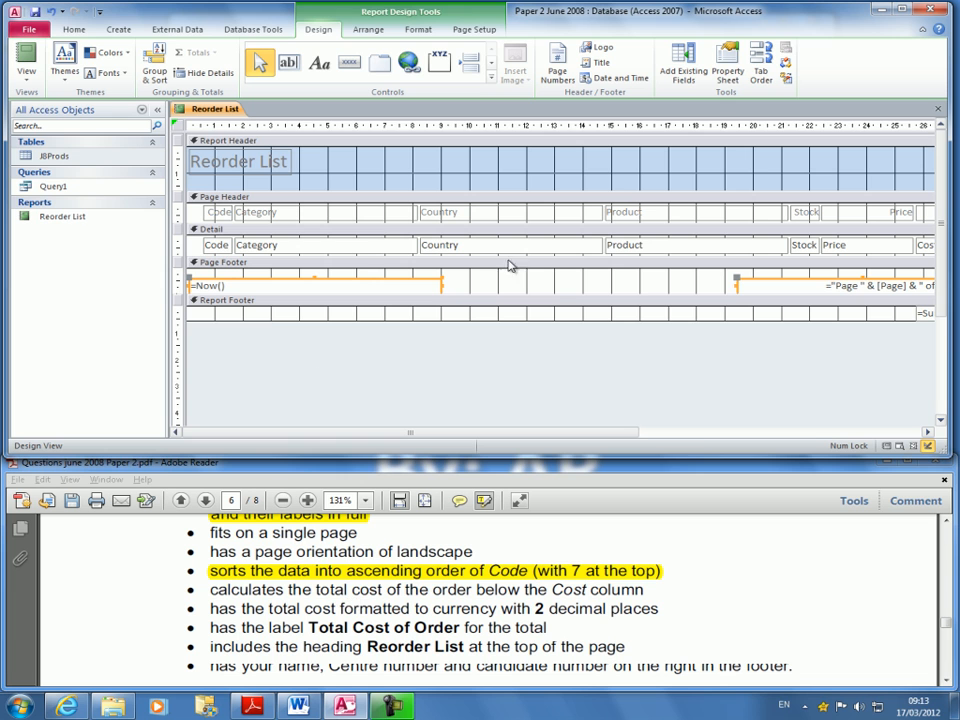
pyautogui.press('Delete')
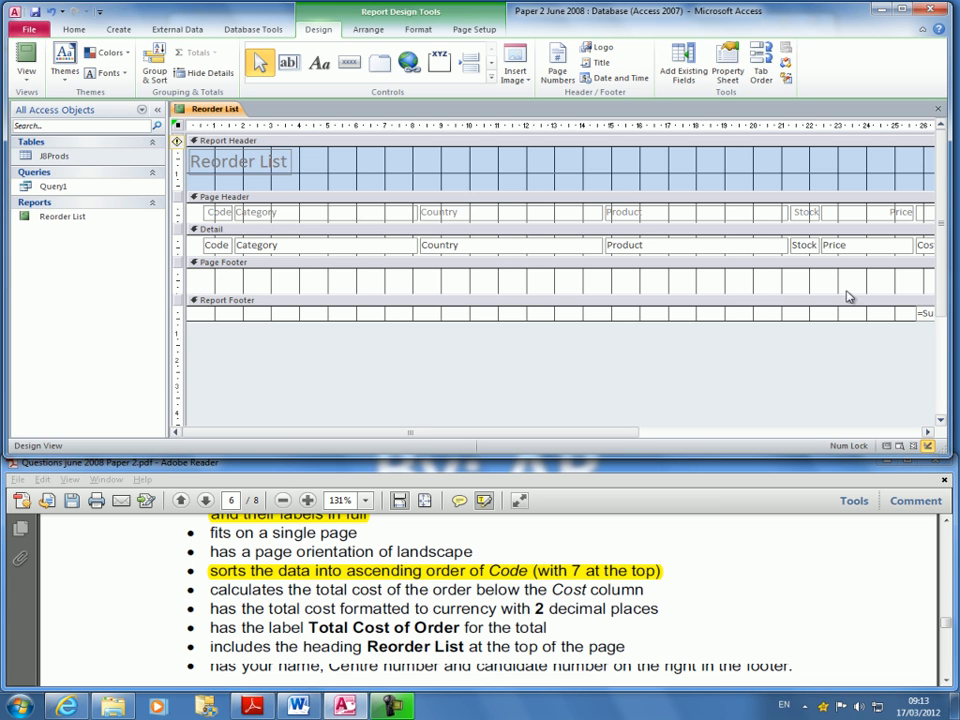
# Add a label reading "Total Cost of Order", about 6 cm wide, in the report footer directly before the Cost total
pyautogui.moveTo(929, 437); pyautogui.dragTo(928, 438)
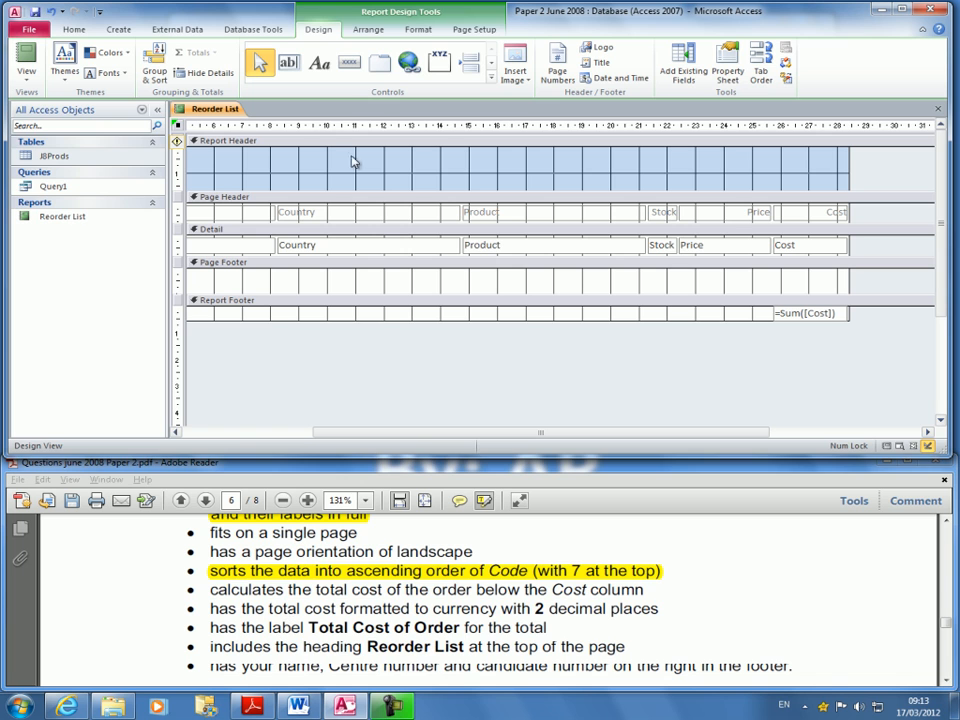
pyautogui.click(319, 63)
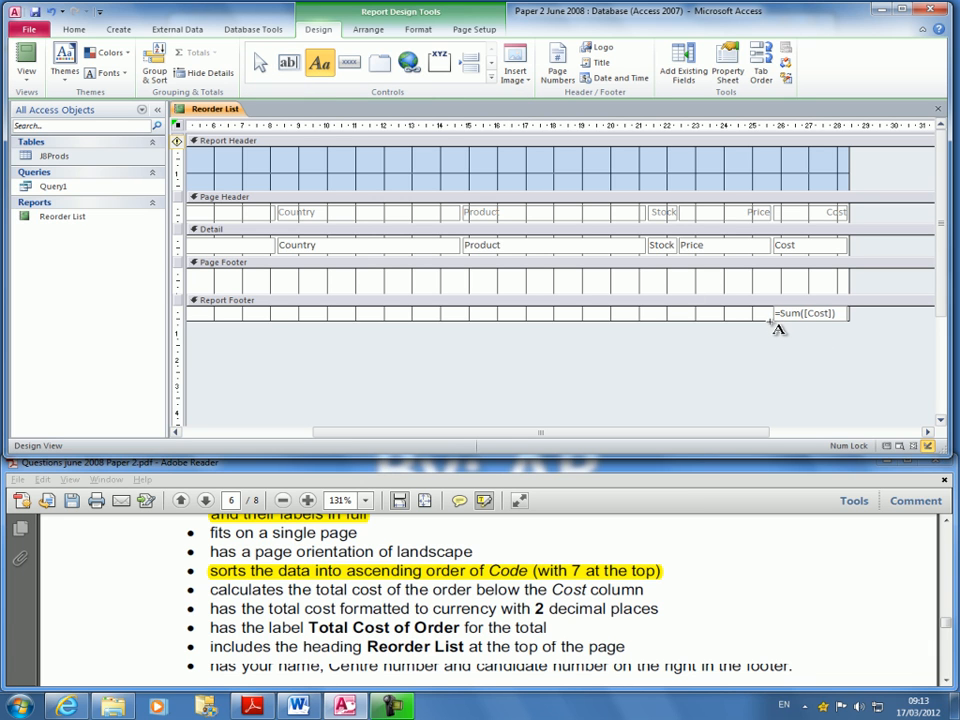
pyautogui.moveTo(770, 321); pyautogui.dragTo(603, 307)
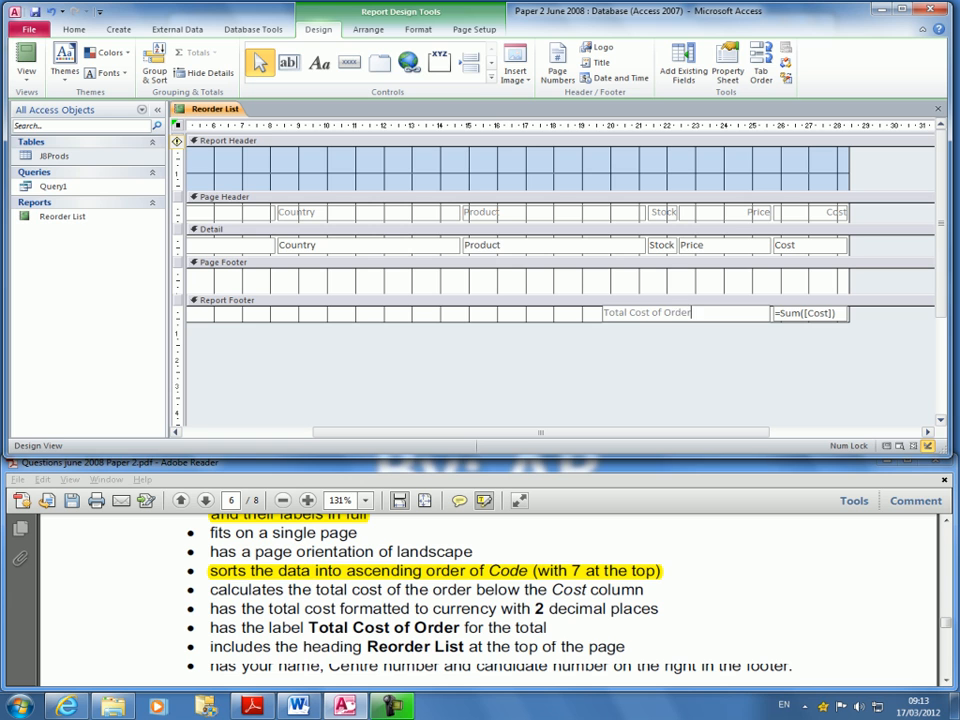
pyautogui.press('Return')
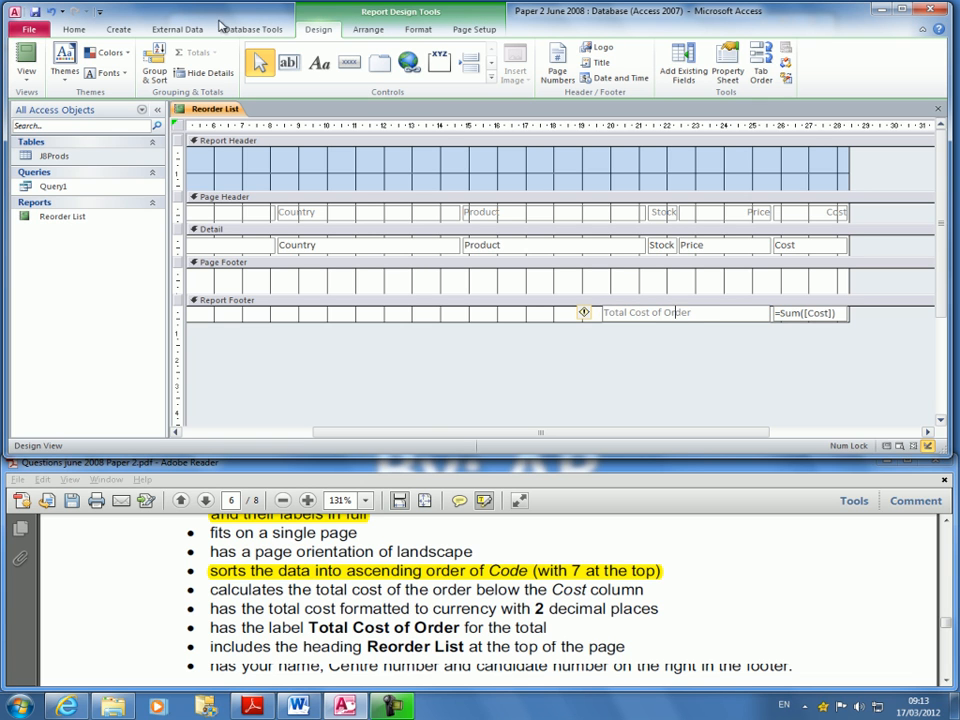
pyautogui.click(549, 320)
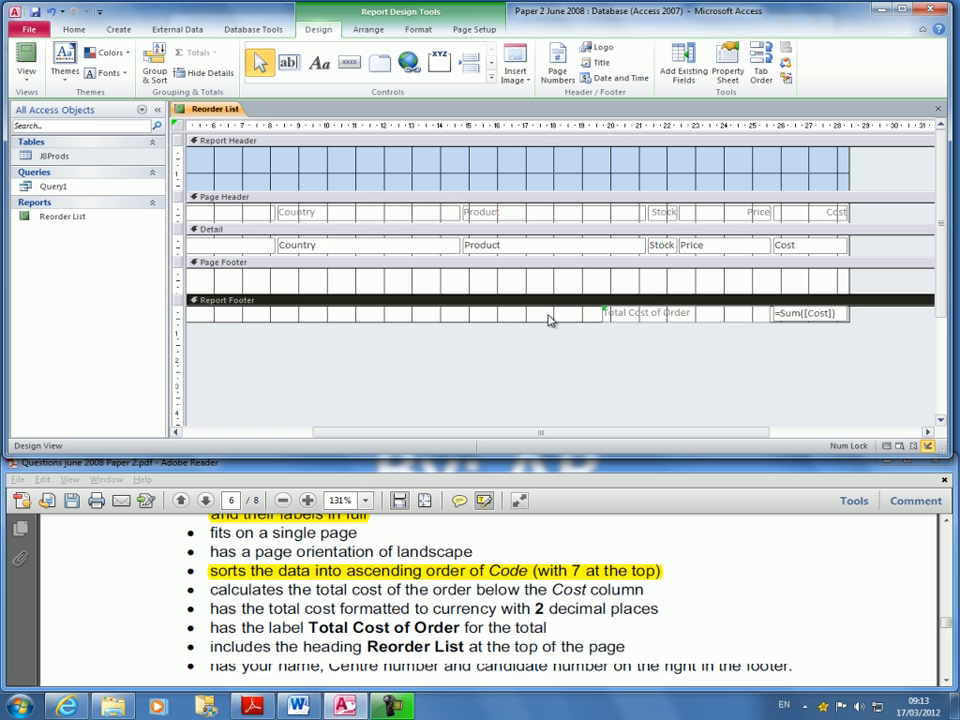
# Right-align the "Total Cost of Order" label and set its font colour to Automatic
pyautogui.click(674, 316)
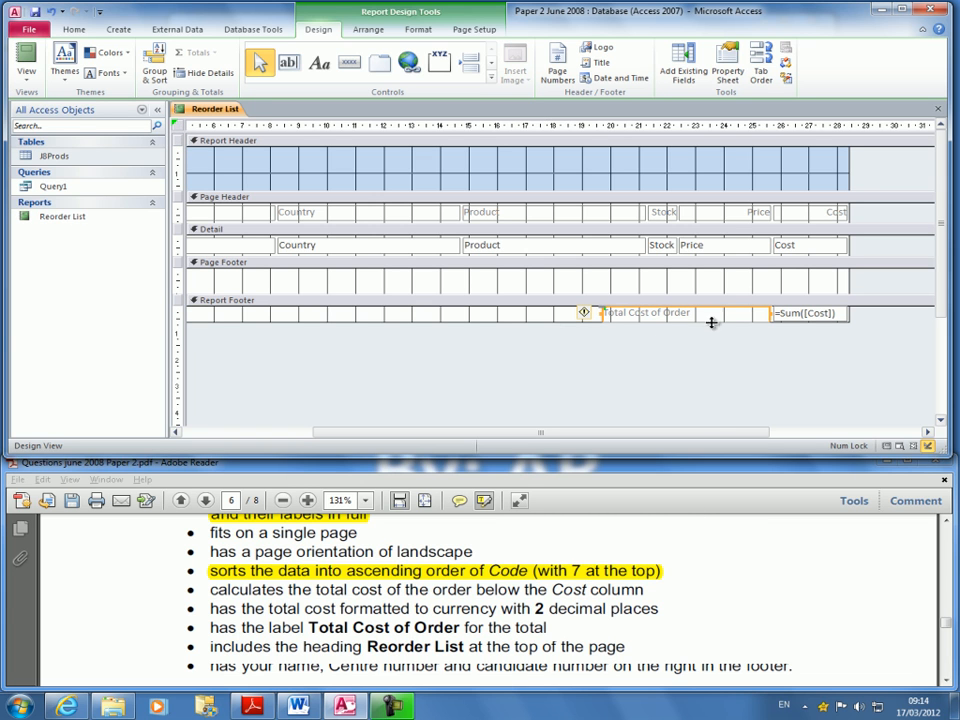
pyautogui.click(64, 28)
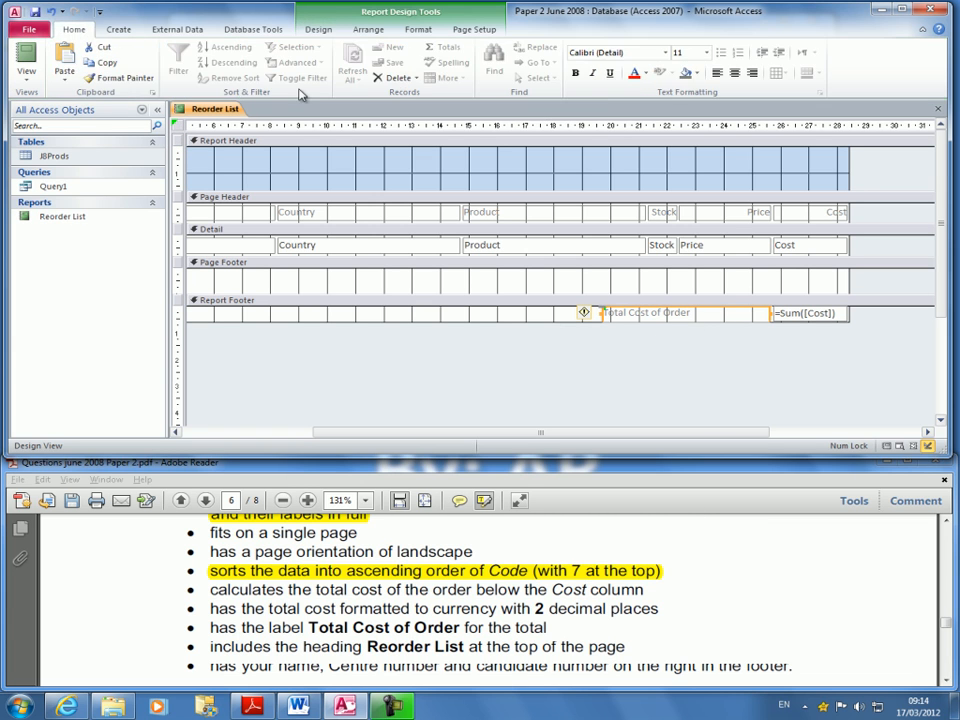
pyautogui.click(754, 76)
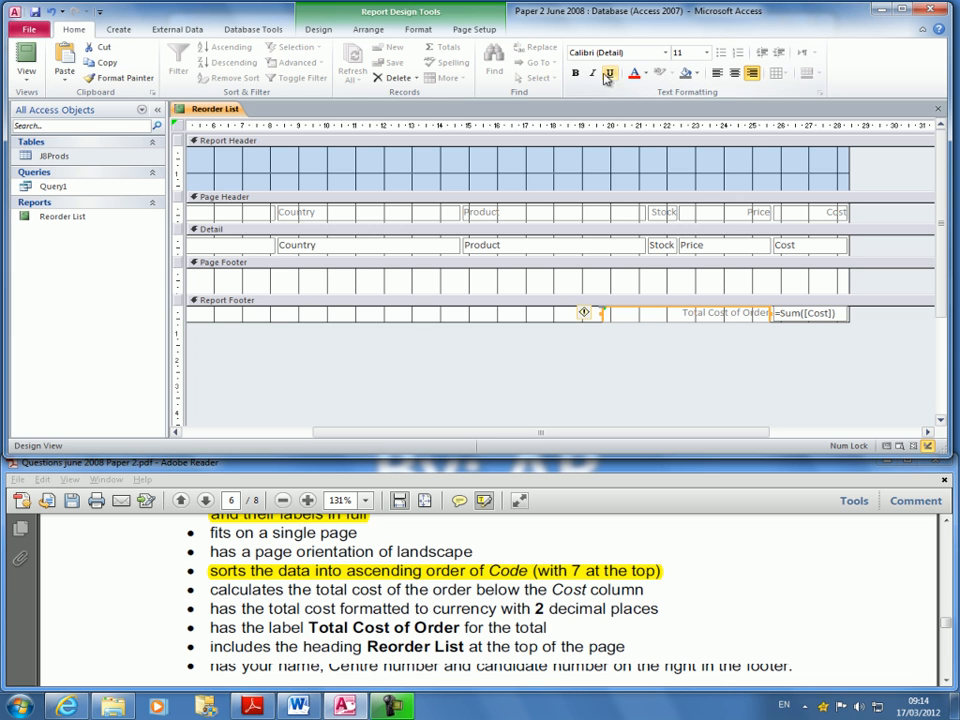
pyautogui.click(645, 74)
pyautogui.click(648, 91)
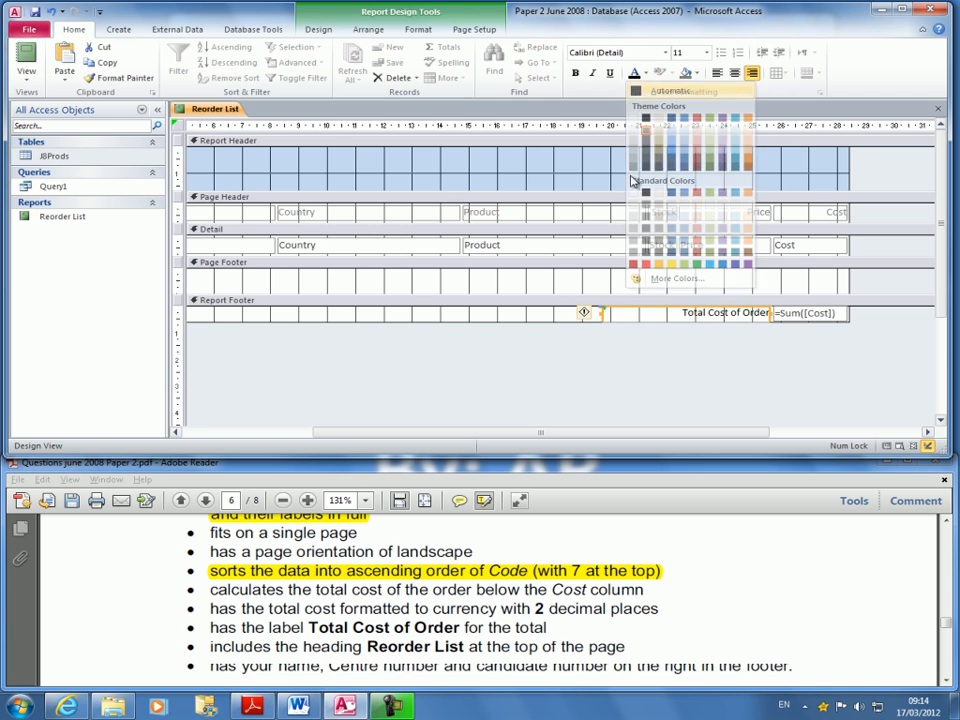
# Centre the text of the =Sum([Cost]) box and check the total row in Report View
pyautogui.click(818, 314)
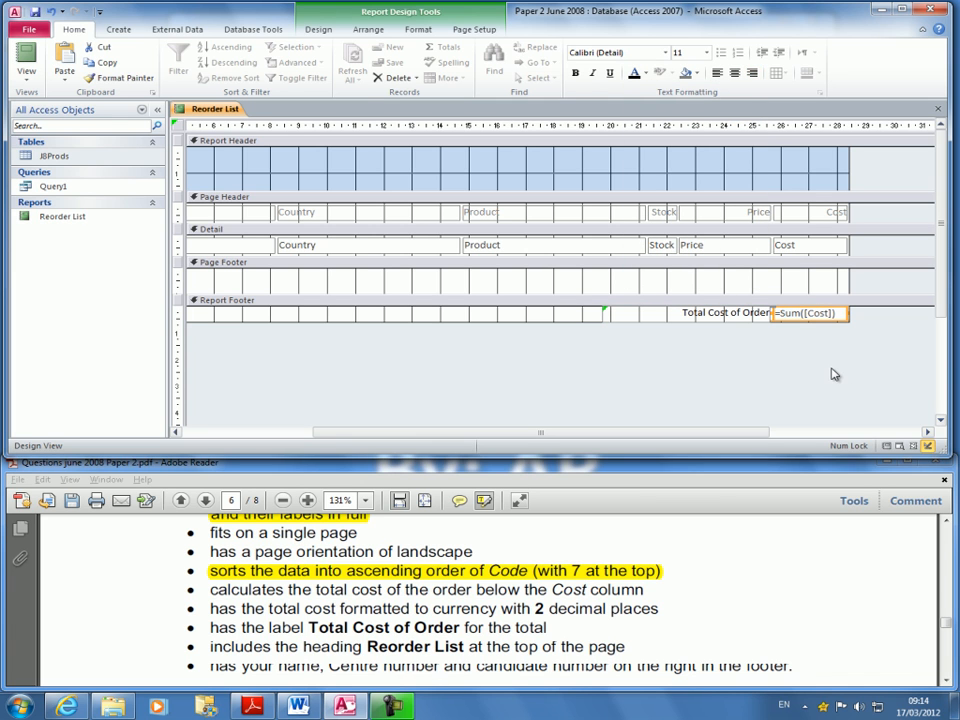
pyautogui.click(735, 74)
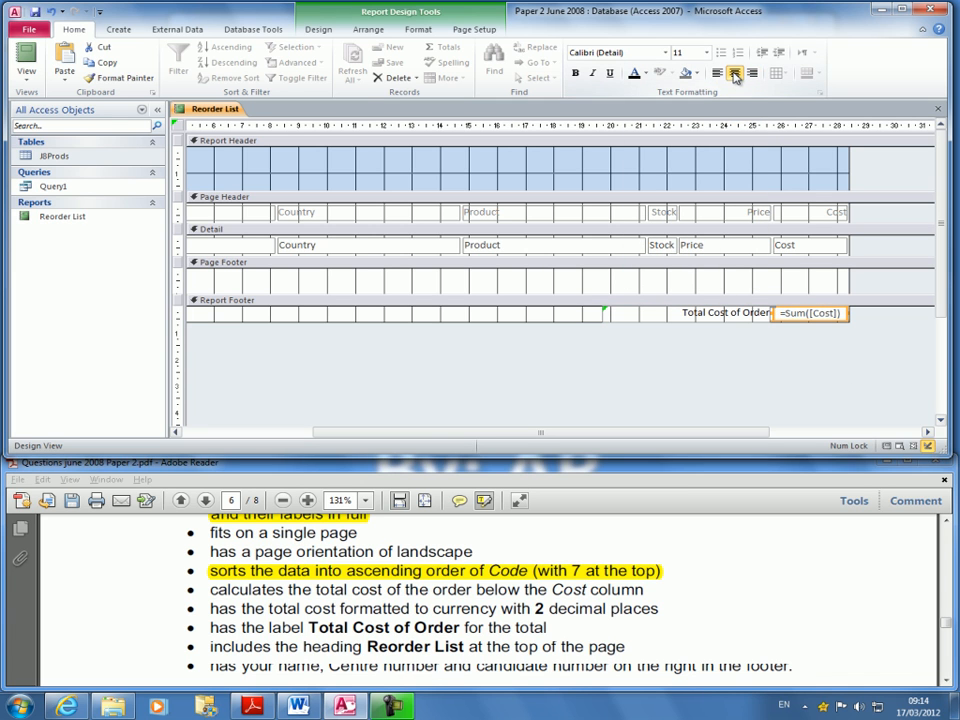
pyautogui.click(26, 52)
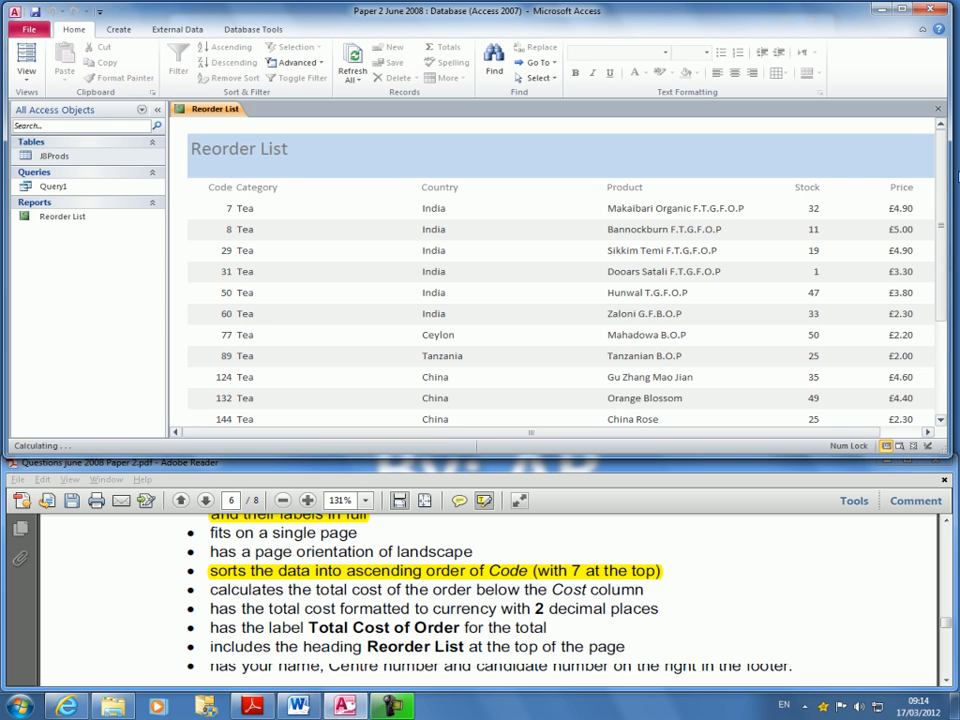
pyautogui.scroll(-3, 948, 180)
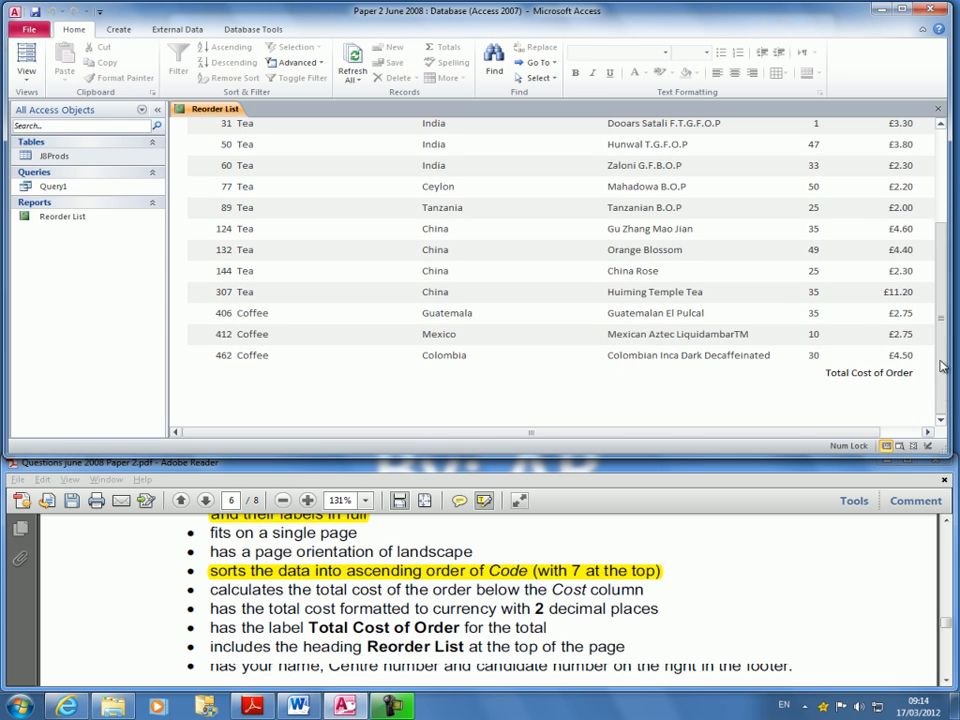
pyautogui.click(851, 433)
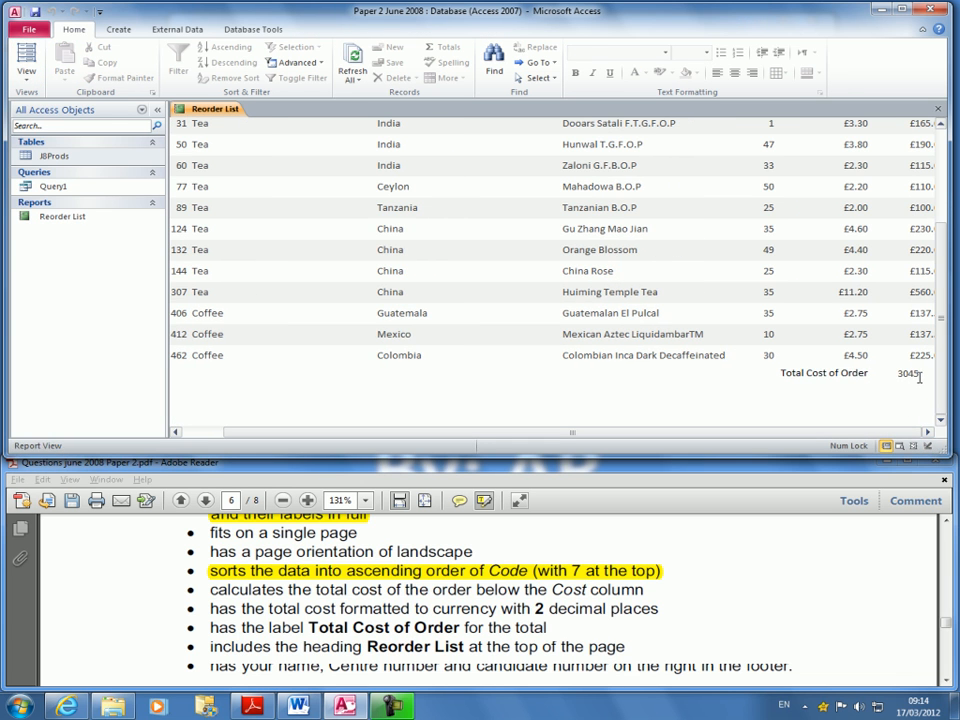
# In Design View, set the format of the =Sum([Cost]) box in the report footer to Currency
pyautogui.click(26, 74)
pyautogui.click(35, 195)
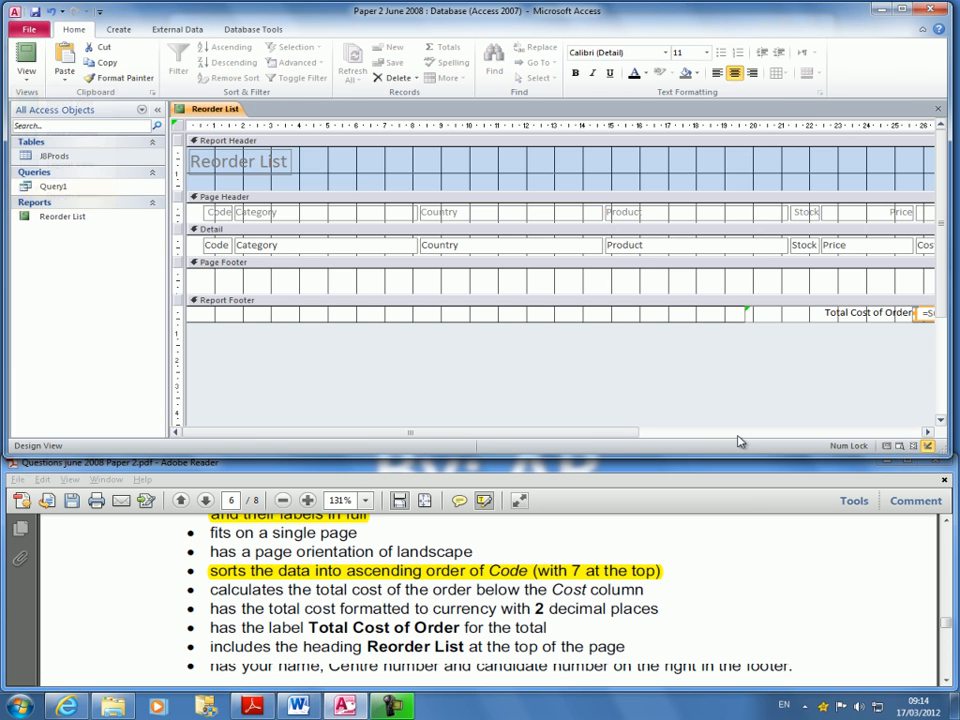
pyautogui.click(928, 433)
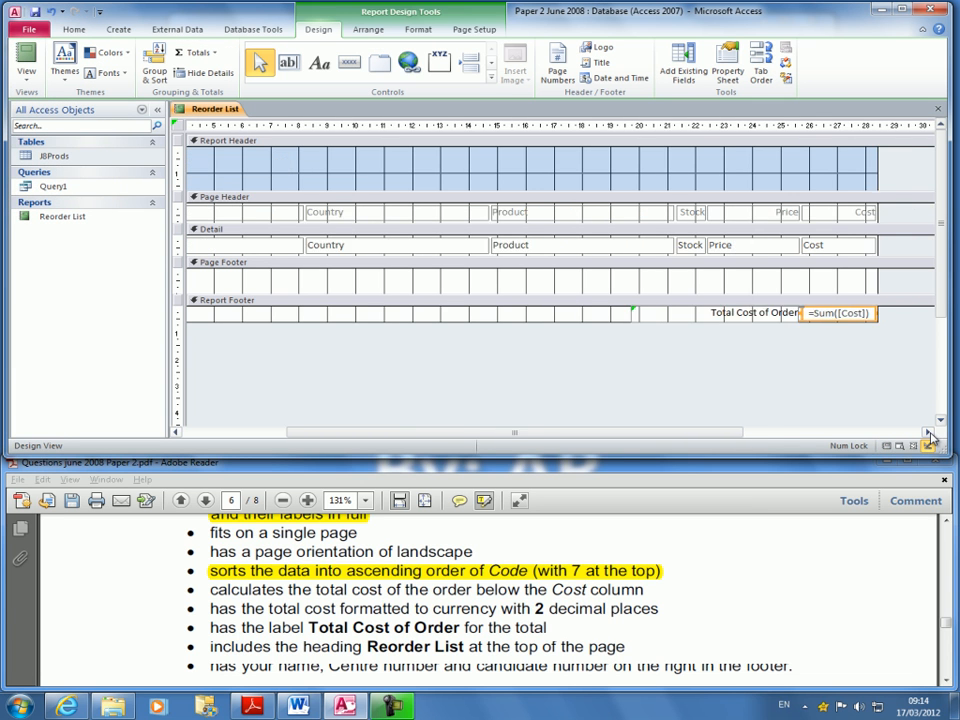
pyautogui.click(928, 436)
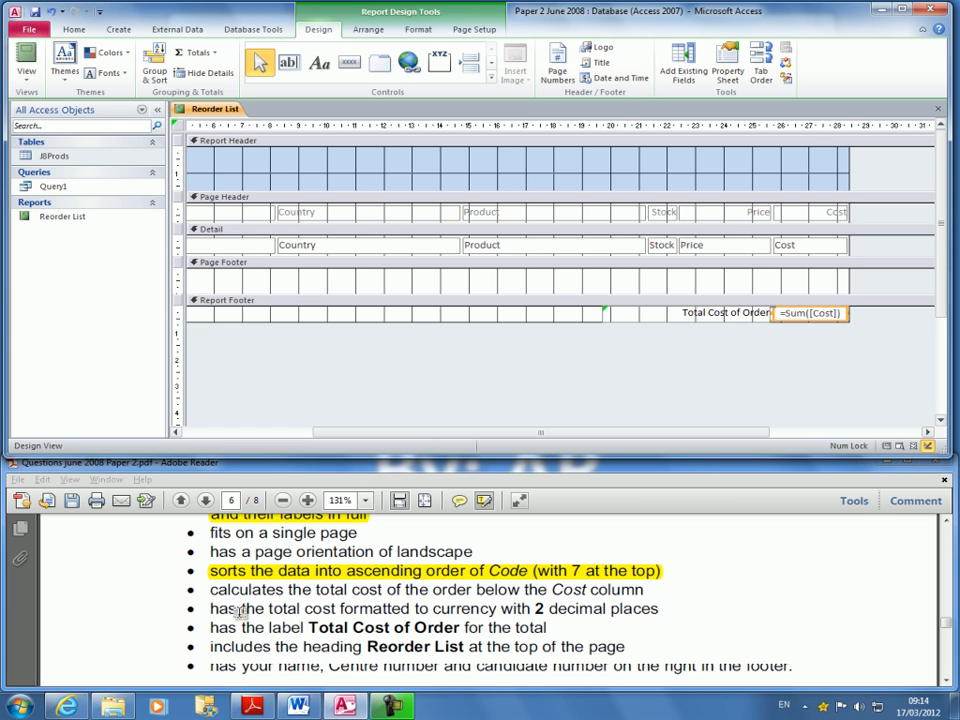
pyautogui.click(828, 367)
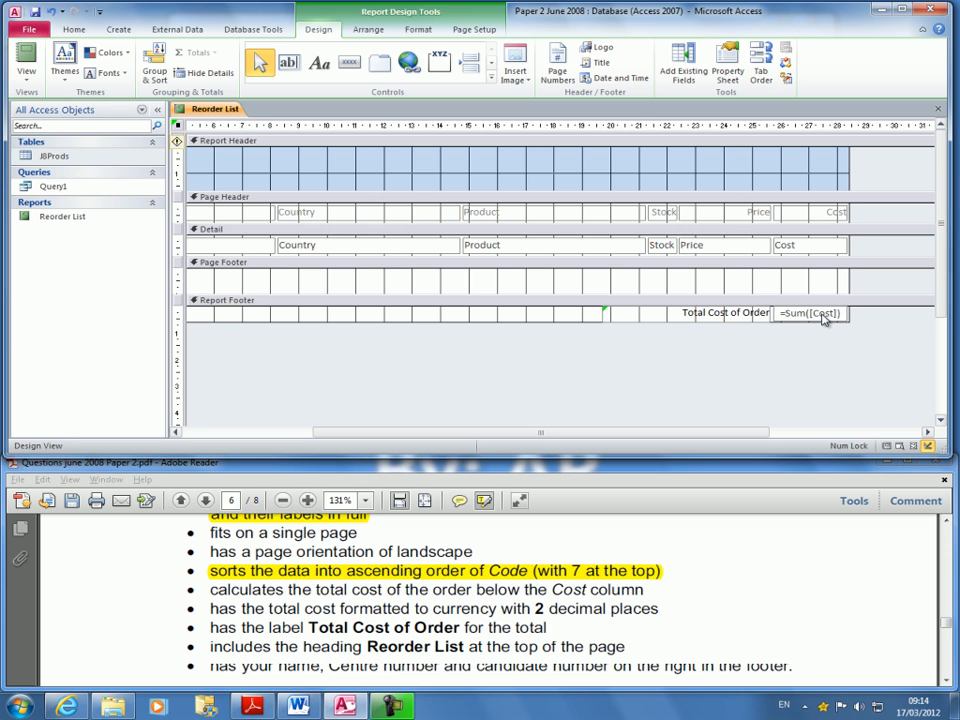
pyautogui.rightClick(823, 317)
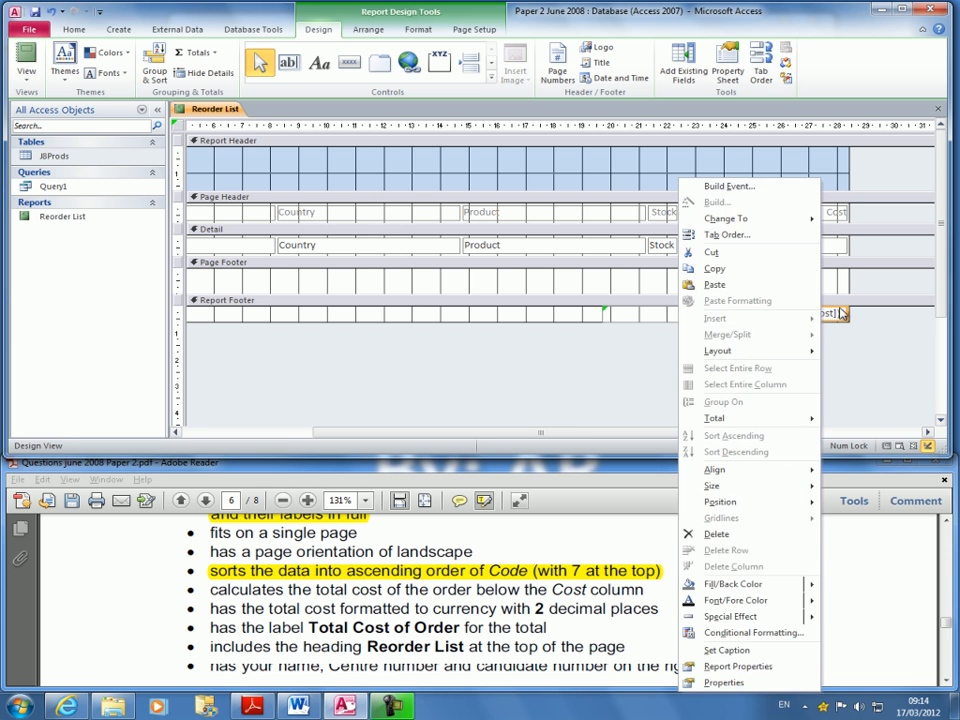
pyautogui.click(716, 682)
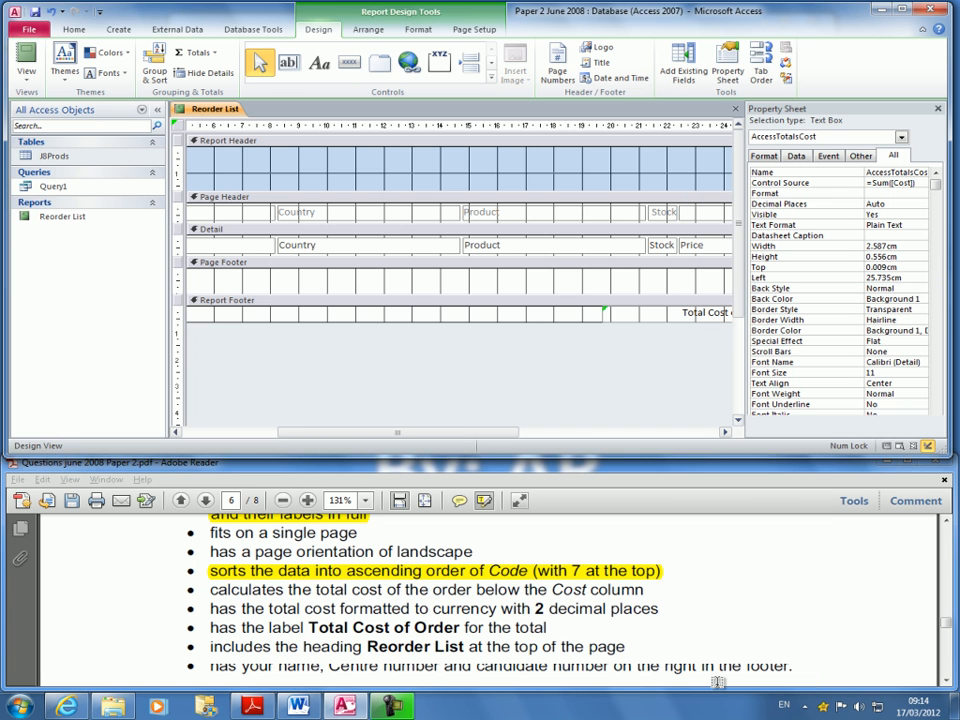
pyautogui.click(785, 194)
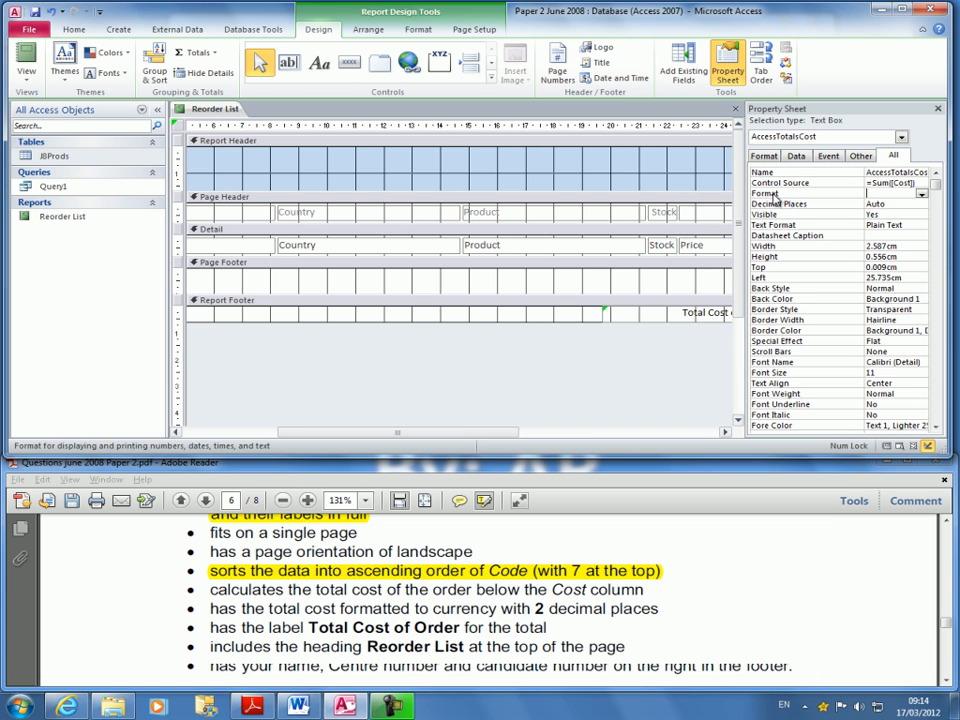
pyautogui.click(921, 195)
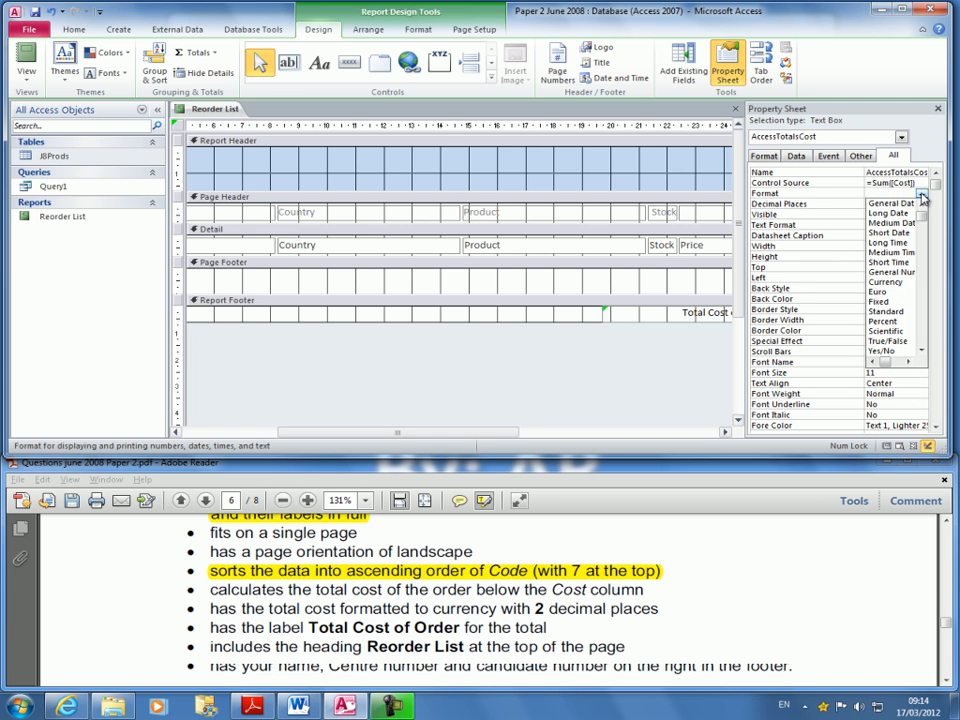
pyautogui.click(902, 283)
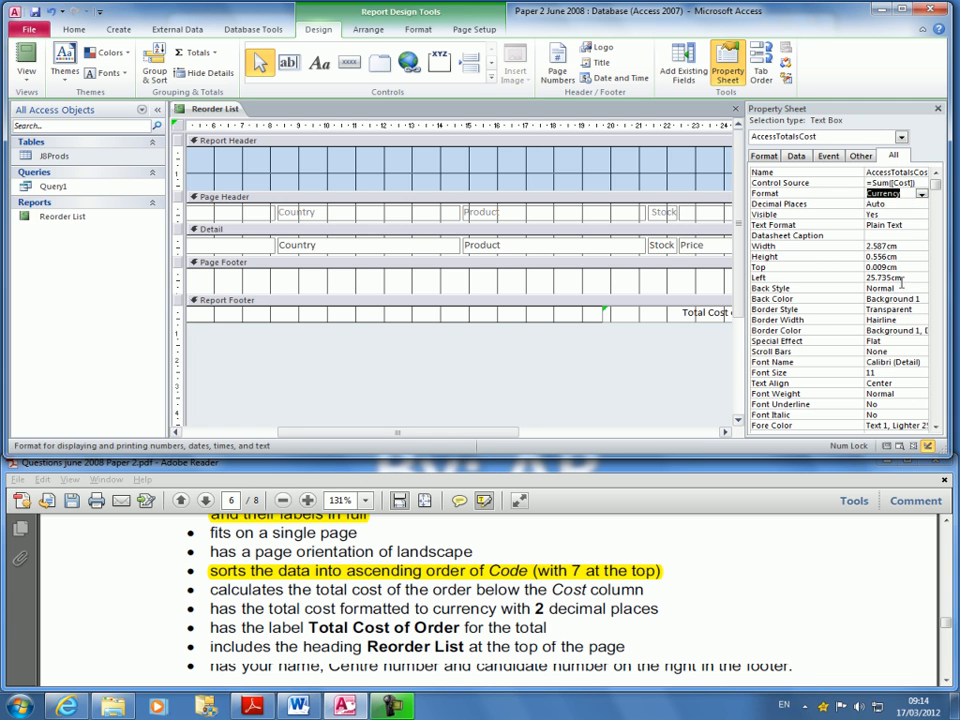
# Set the Cost total to 2 decimal places and check the total row in Report View
pyautogui.click(889, 204)
pyautogui.click(922, 205)
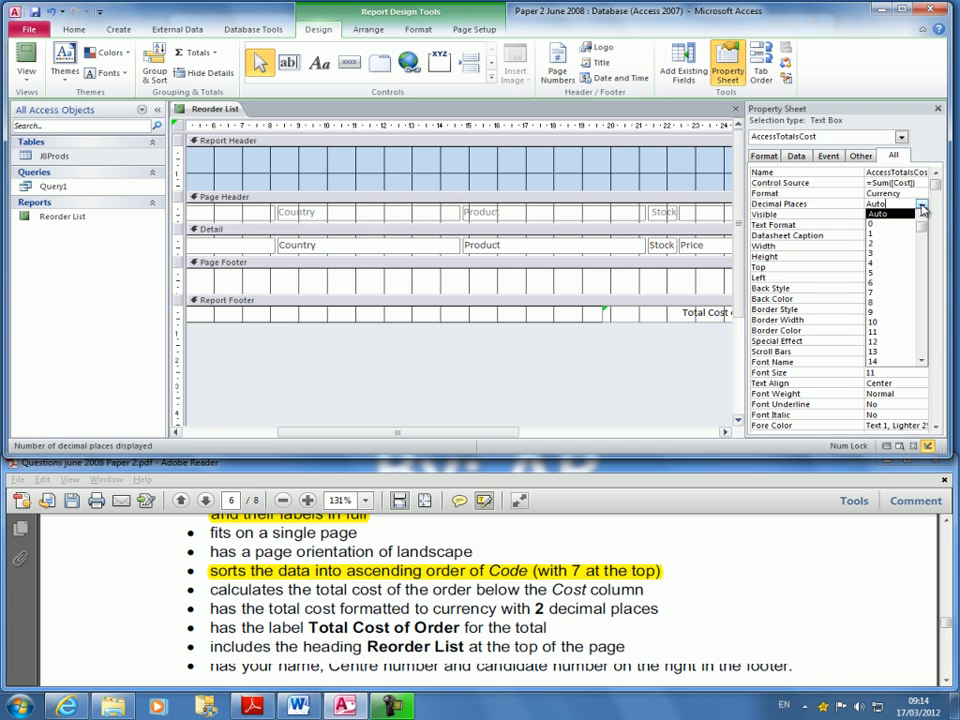
pyautogui.click(893, 243)
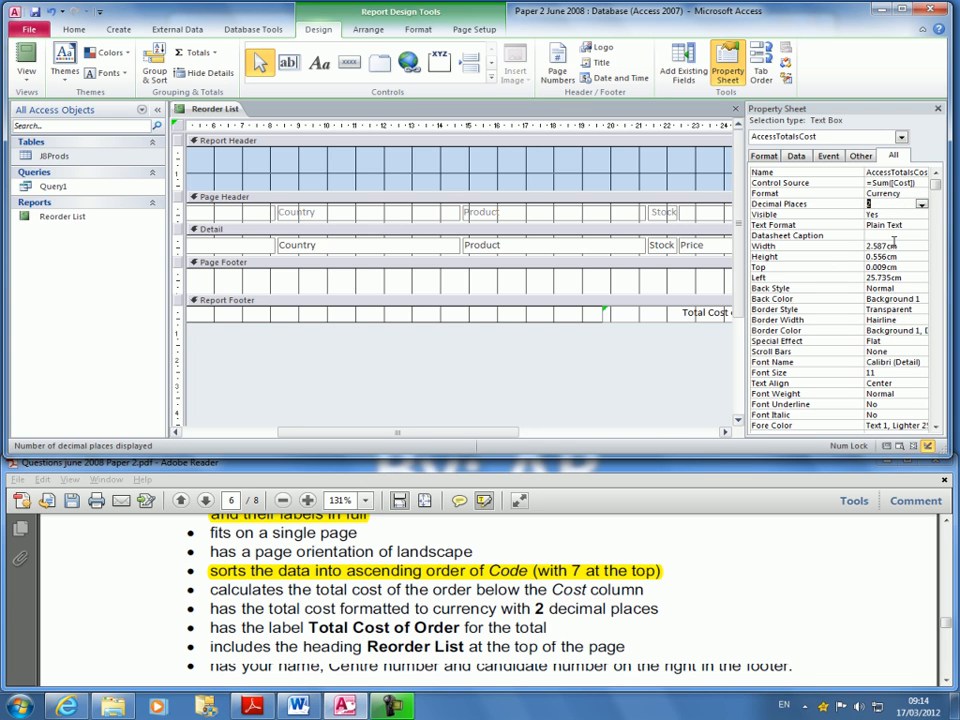
pyautogui.click(704, 84)
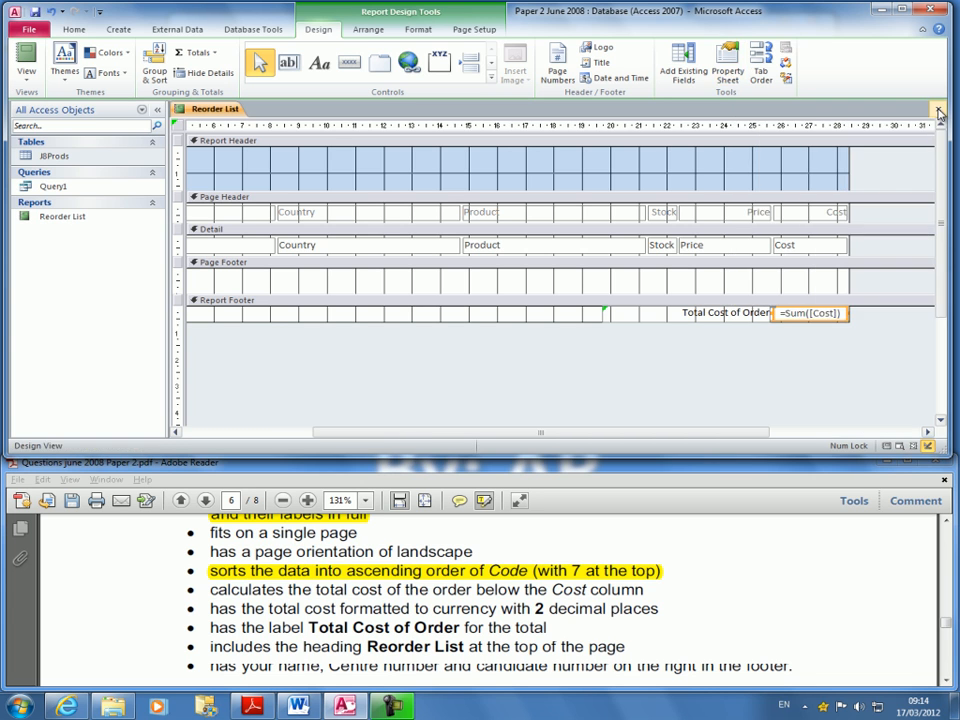
pyautogui.click(28, 60)
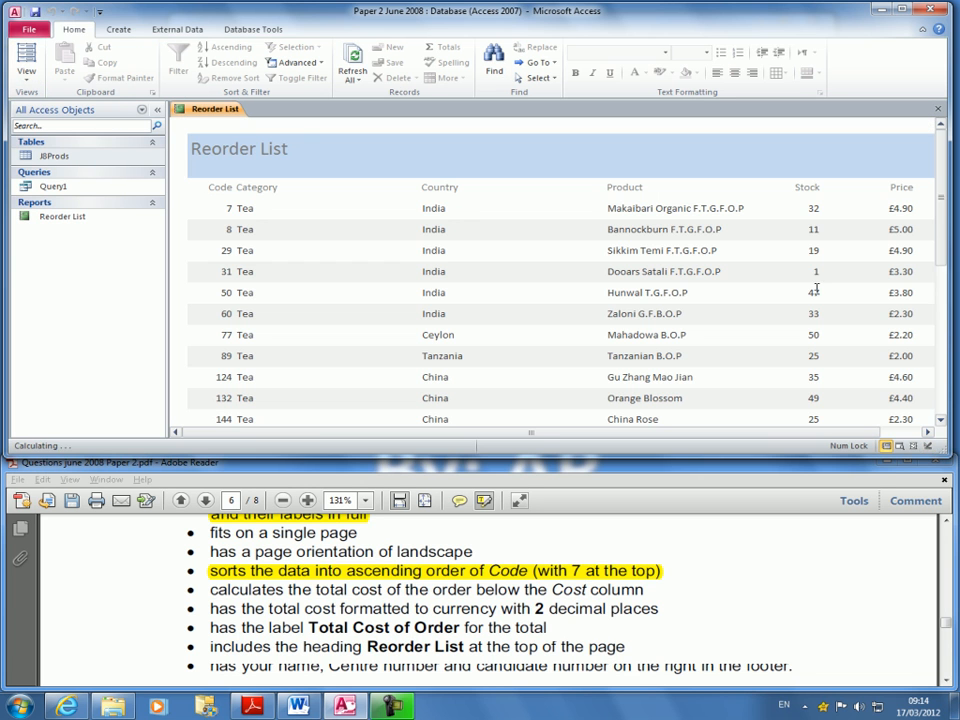
pyautogui.click(940, 407)
pyautogui.moveTo(855, 433); pyautogui.dragTo(930, 432)
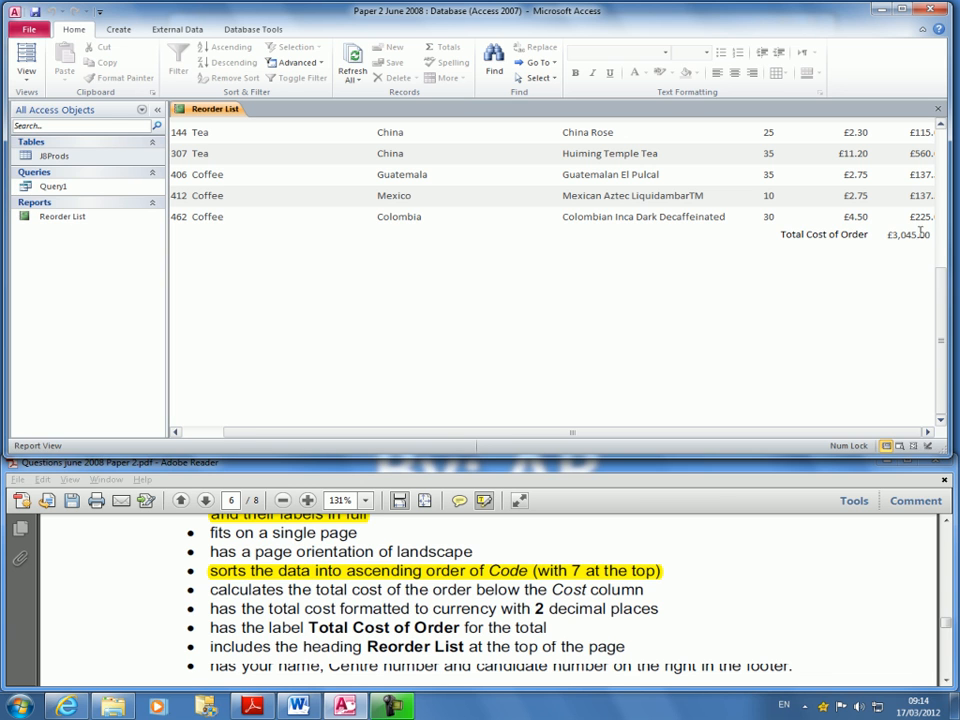
# Return the report to Design View and read the footer requirements in the exam paper
pyautogui.click(29, 79)
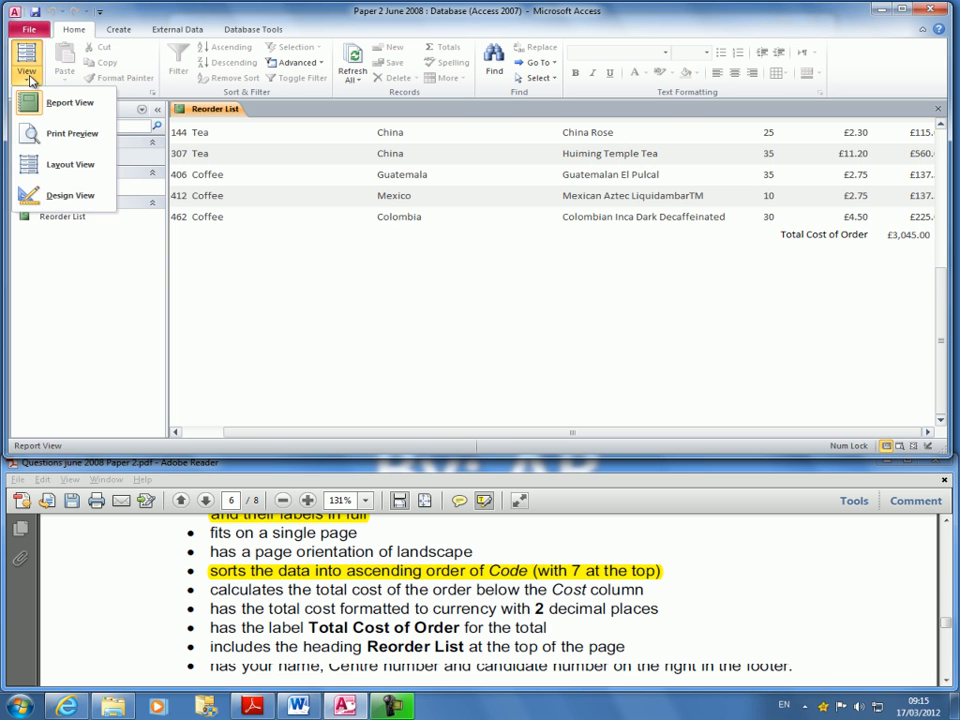
pyautogui.click(50, 195)
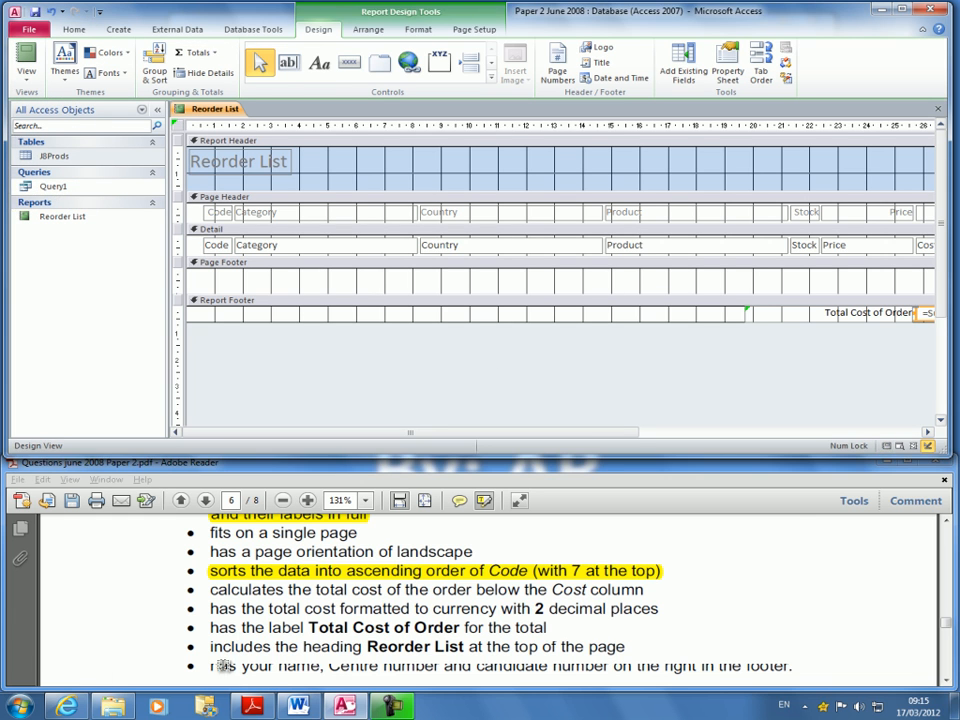
pyautogui.scroll(-2, 407, 653)
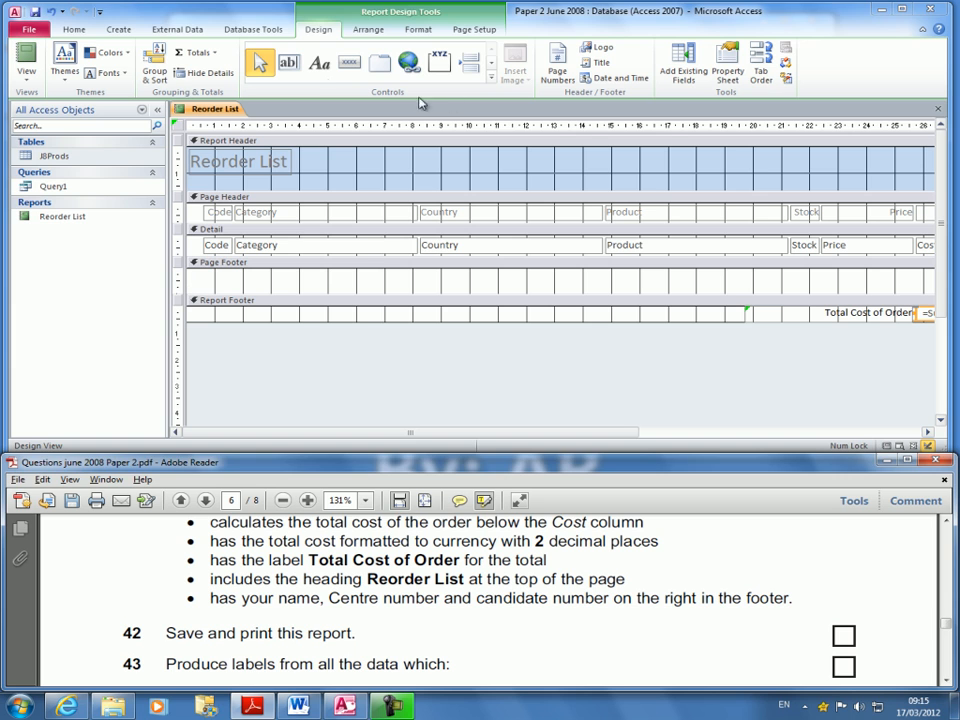
pyautogui.click(319, 64)
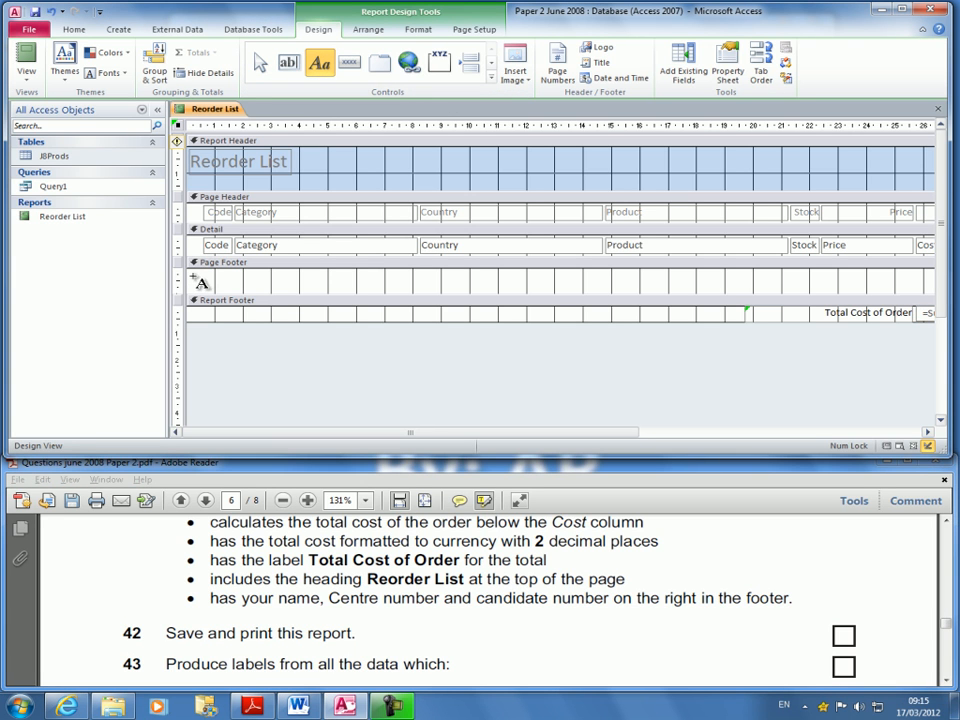
pyautogui.moveTo(194, 310)
pyautogui.mouseDown()
pyautogui.moveTo(465, 318)
pyautogui.moveTo(443, 320)
pyautogui.mouseUp()
pyautogui.click(465, 337)
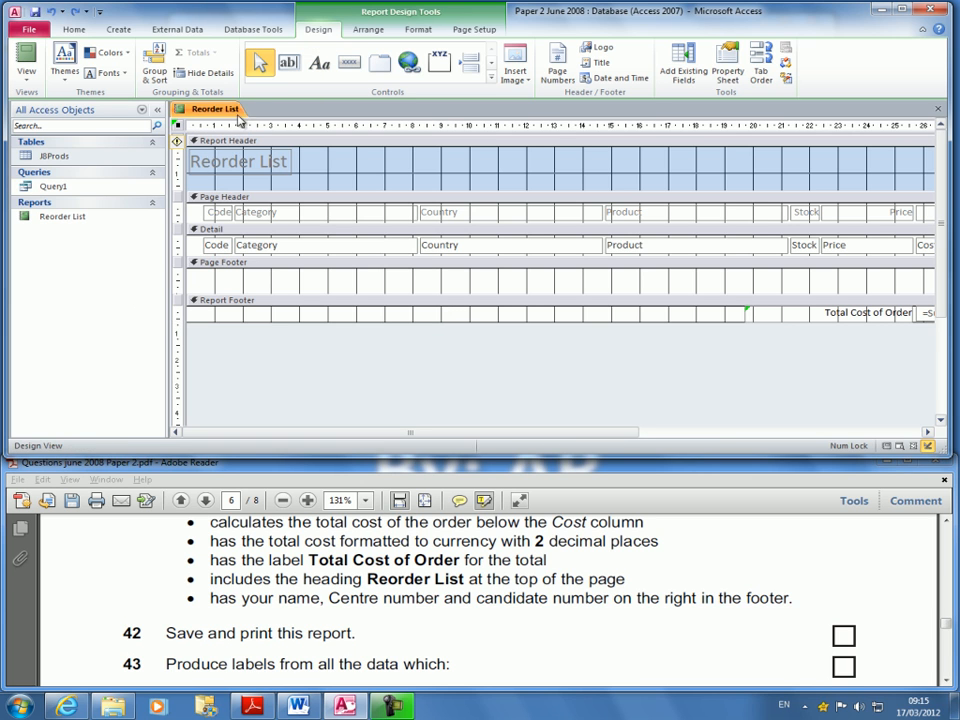
# Add a label about 10 cm wide in the page footer containing the candidate's name, centre number and candidate number
pyautogui.click(319, 63)
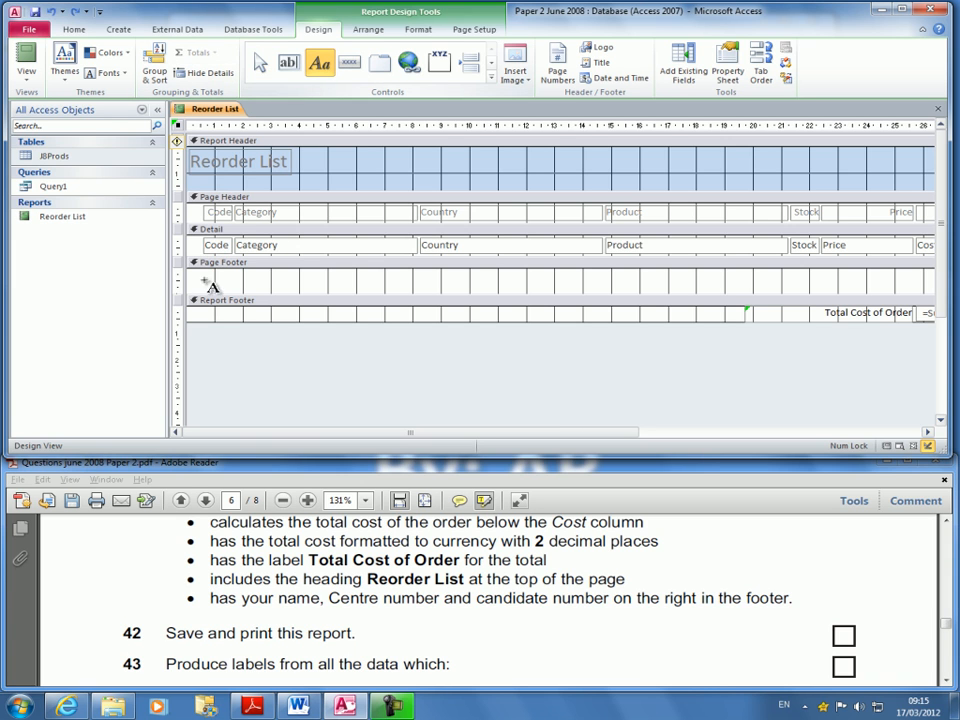
pyautogui.moveTo(193, 276); pyautogui.dragTo(470, 300)
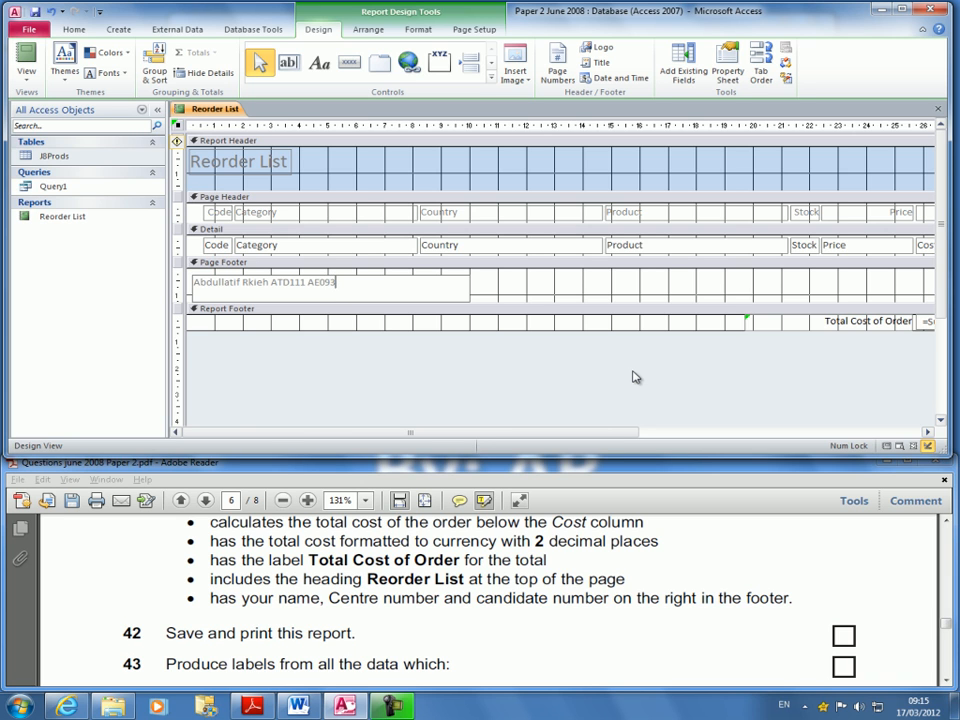
pyautogui.click(528, 285)
# Move the candidate details label to the right end of the page footer, ending at the report's right edge
pyautogui.click(379, 280)
pyautogui.moveTo(379, 280); pyautogui.dragTo(882, 279)
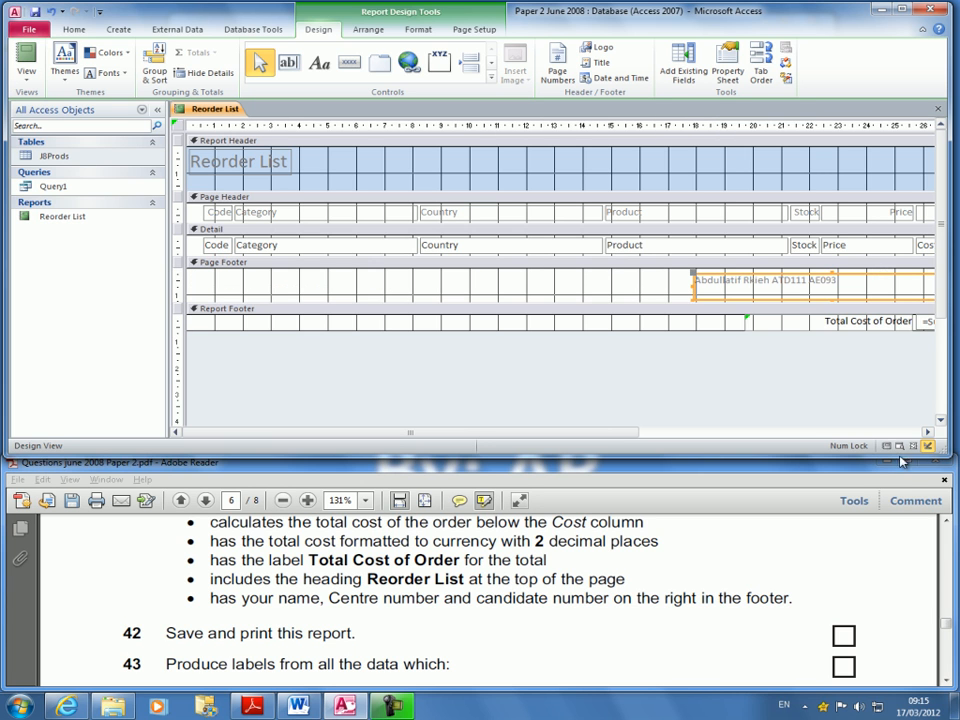
pyautogui.click(927, 432)
pyautogui.click(927, 432)
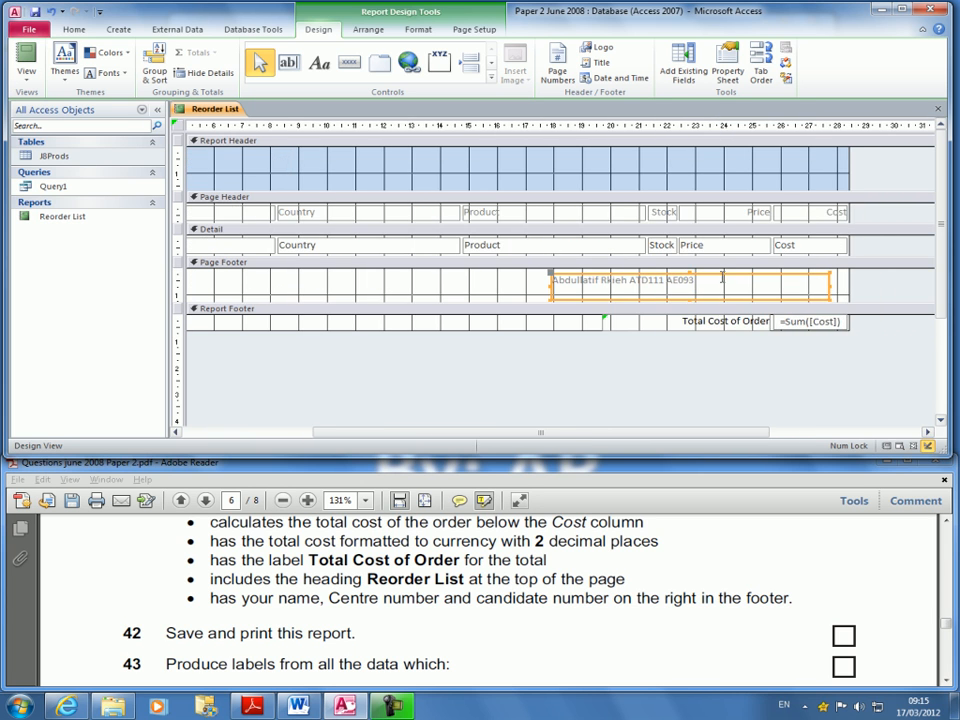
pyautogui.moveTo(722, 275)
pyautogui.mouseDown()
pyautogui.moveTo(744, 278)
pyautogui.moveTo(736, 271)
pyautogui.mouseUp()
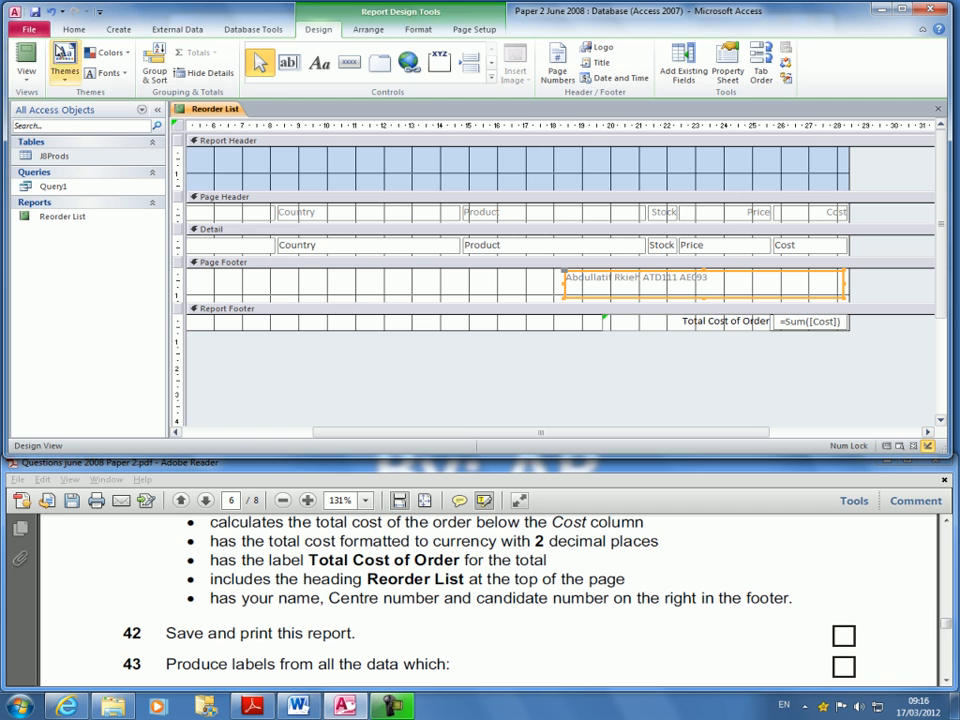
# Centre the candidate details label's text in black and check the footer in Report View
pyautogui.click(74, 29)
pyautogui.click(735, 73)
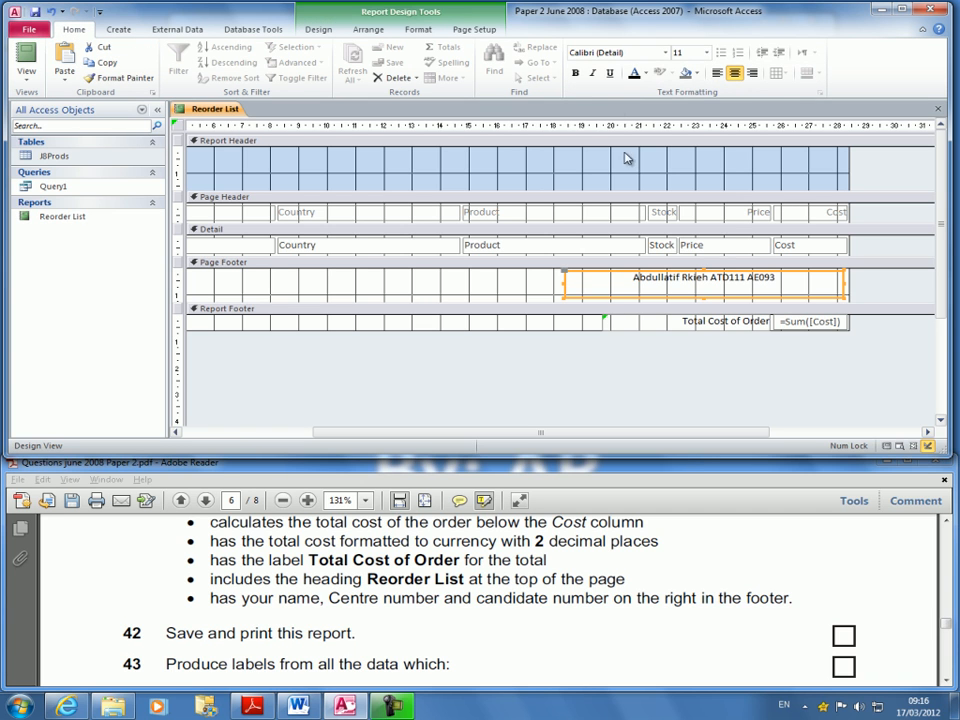
pyautogui.click(20, 57)
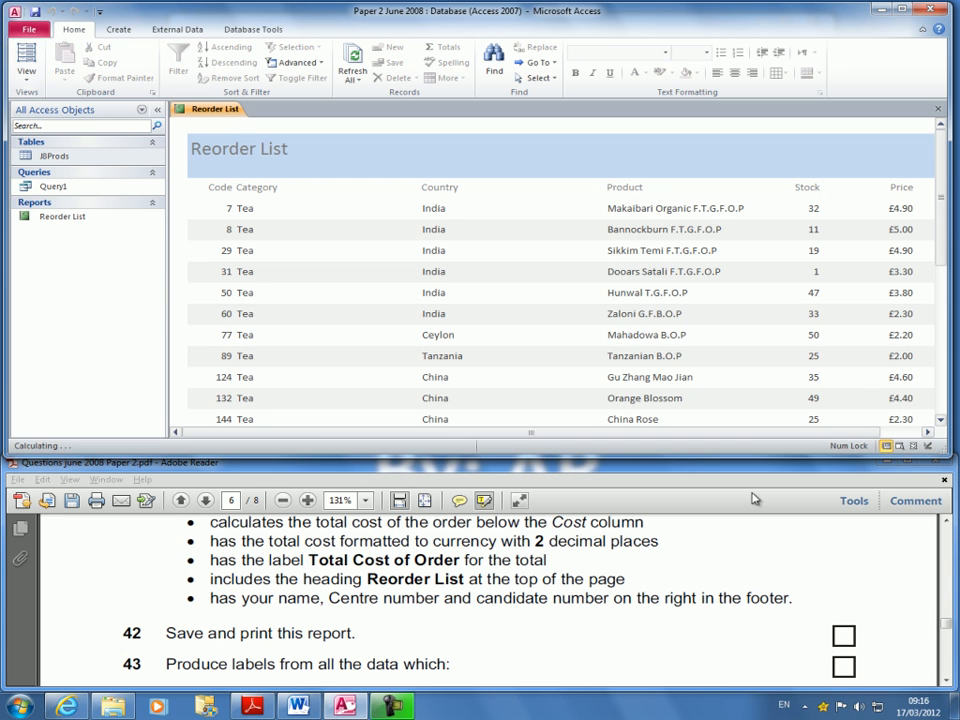
pyautogui.scroll(-3, 938, 383)
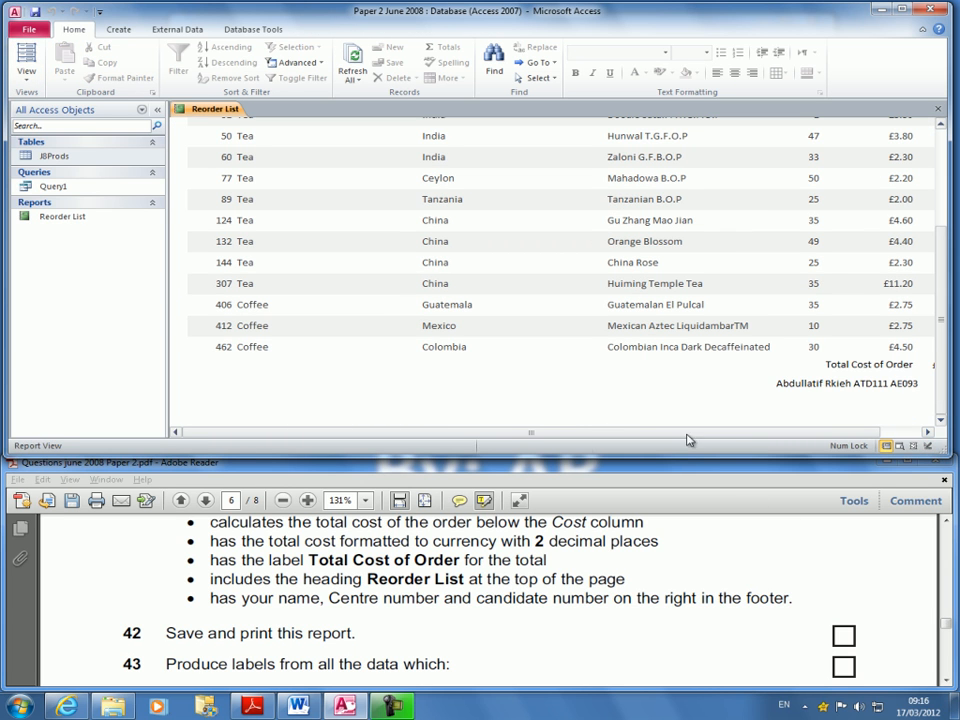
pyautogui.moveTo(580, 434); pyautogui.dragTo(625, 434)
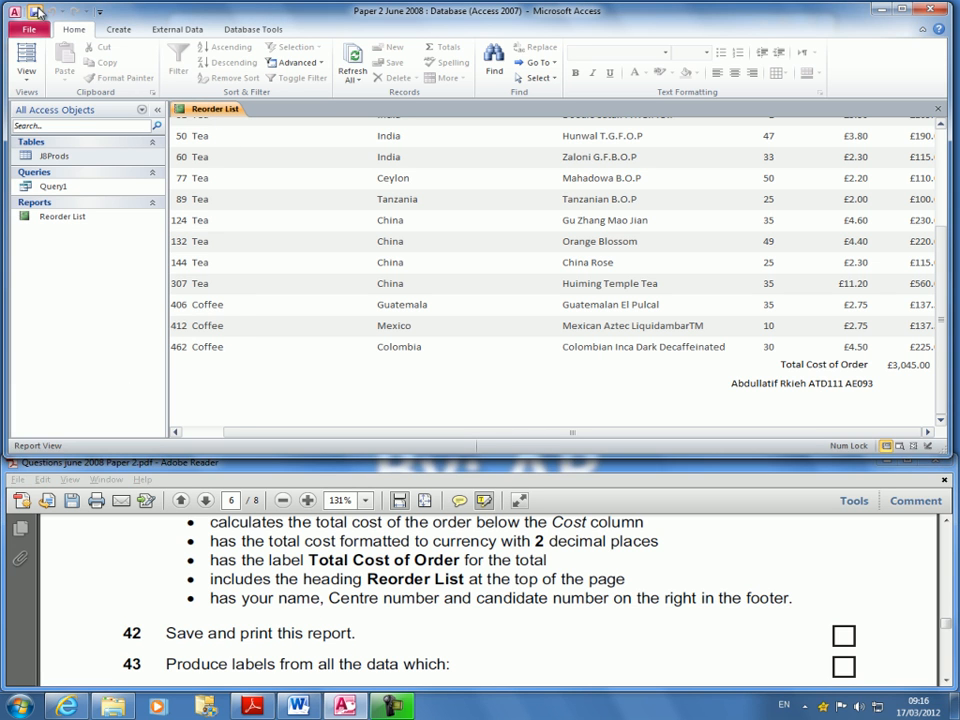
# Read exam questions 42 and 43, covering the printed report and the requirements for the product labels
pyautogui.scroll(-1, 295, 640)
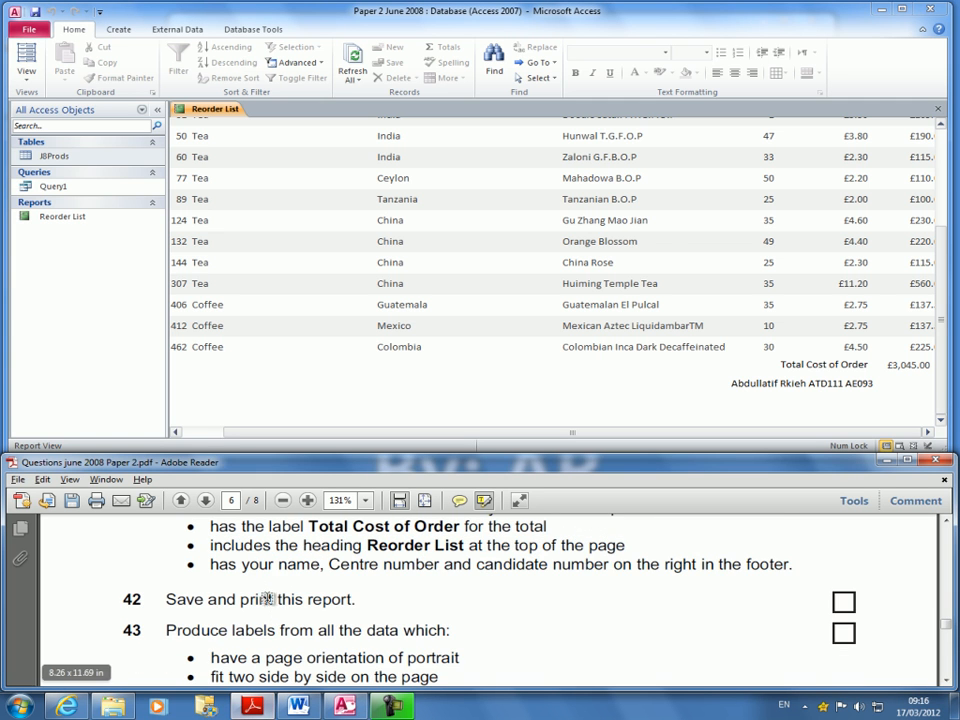
pyautogui.scroll(5, 645, 242)
pyautogui.scroll(3, 645, 242)
pyautogui.scroll(-10, 412, 262)
pyautogui.scroll(1, 475, 420)
pyautogui.click(475, 420)
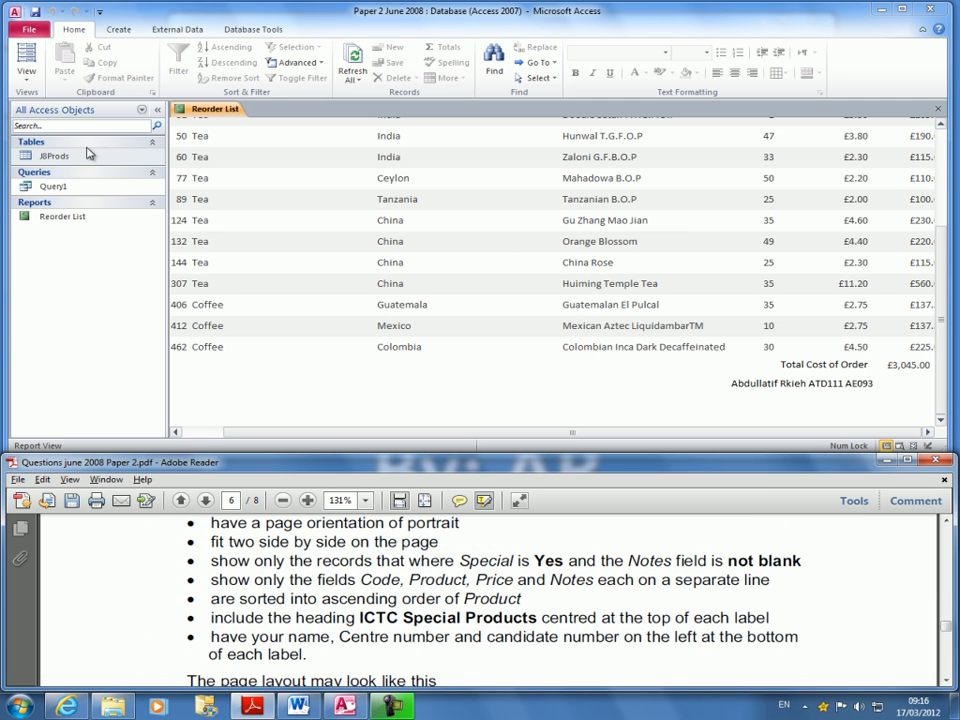
# Look at the report's print options without printing, and close the Reorder List report
pyautogui.click(30, 32)
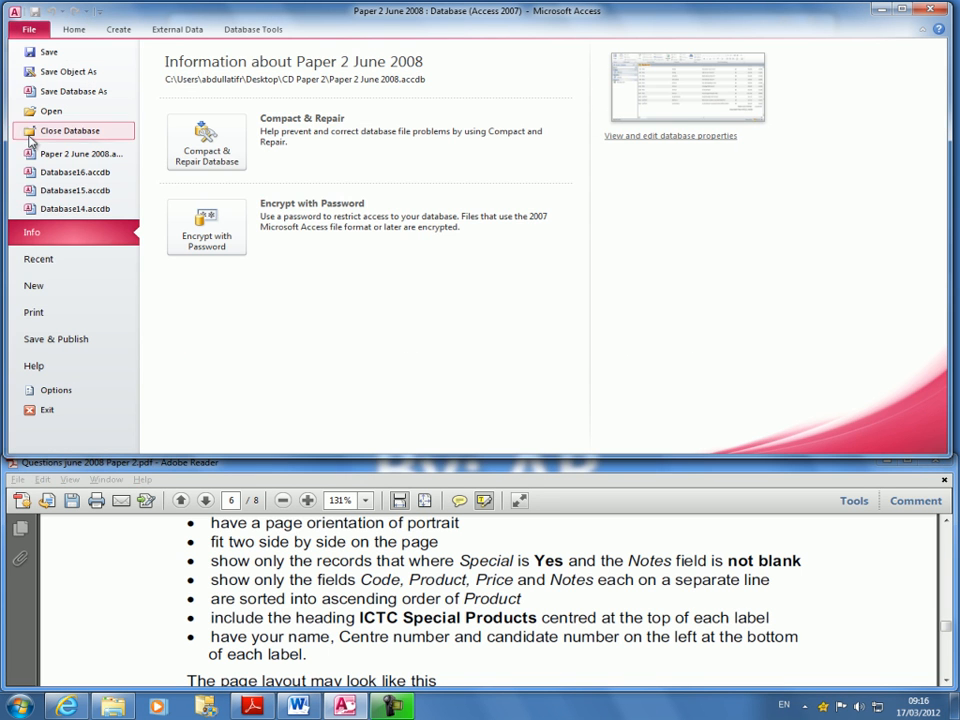
pyautogui.click(64, 316)
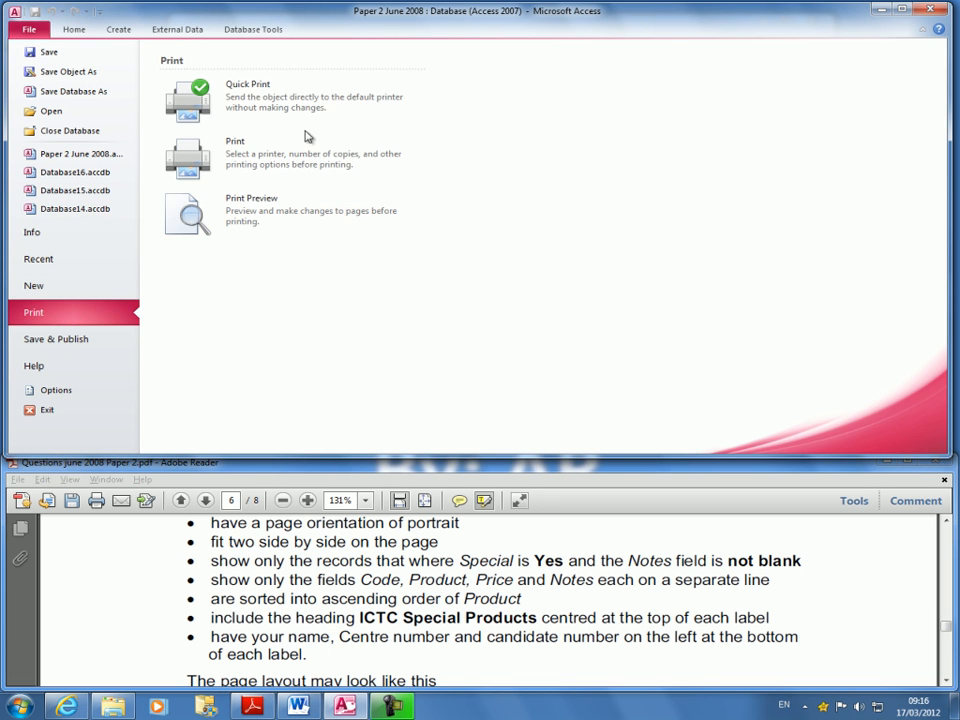
pyautogui.press('Escape')
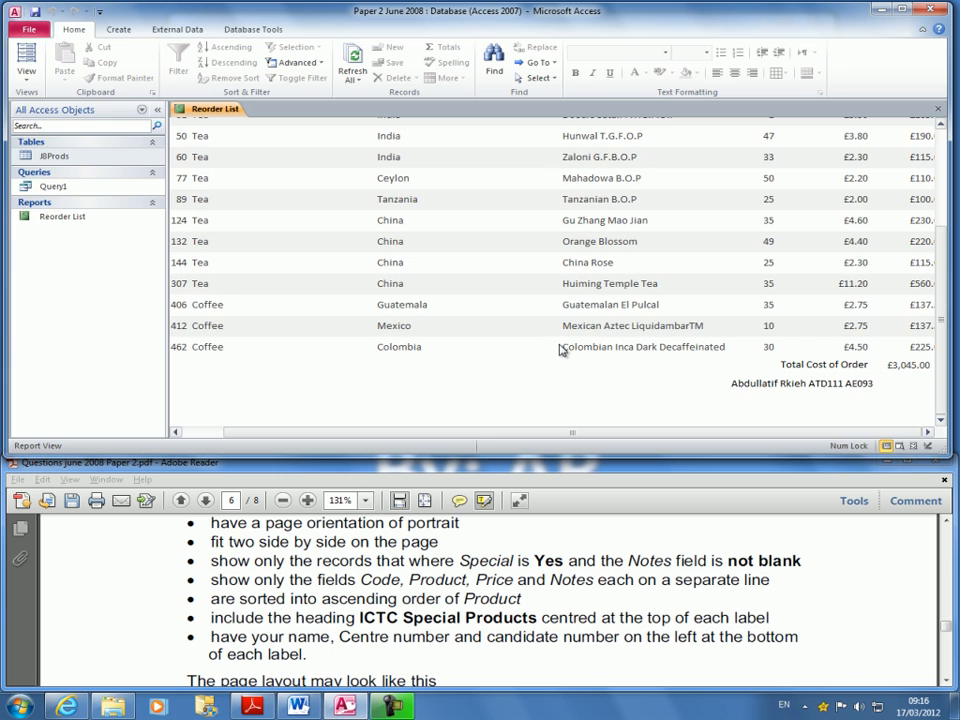
pyautogui.click(937, 109)
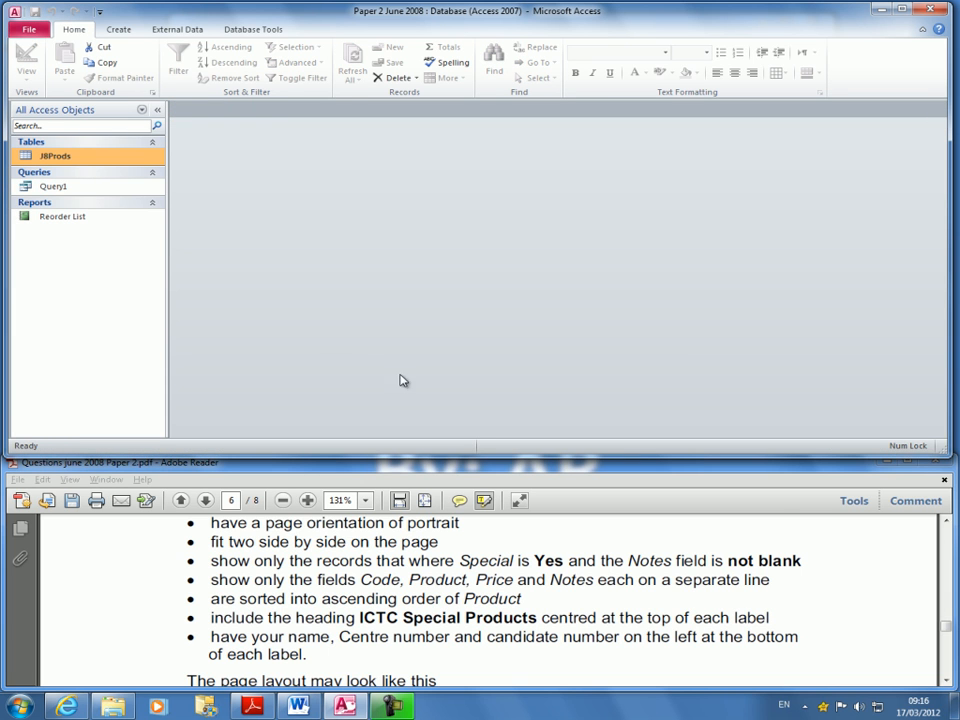